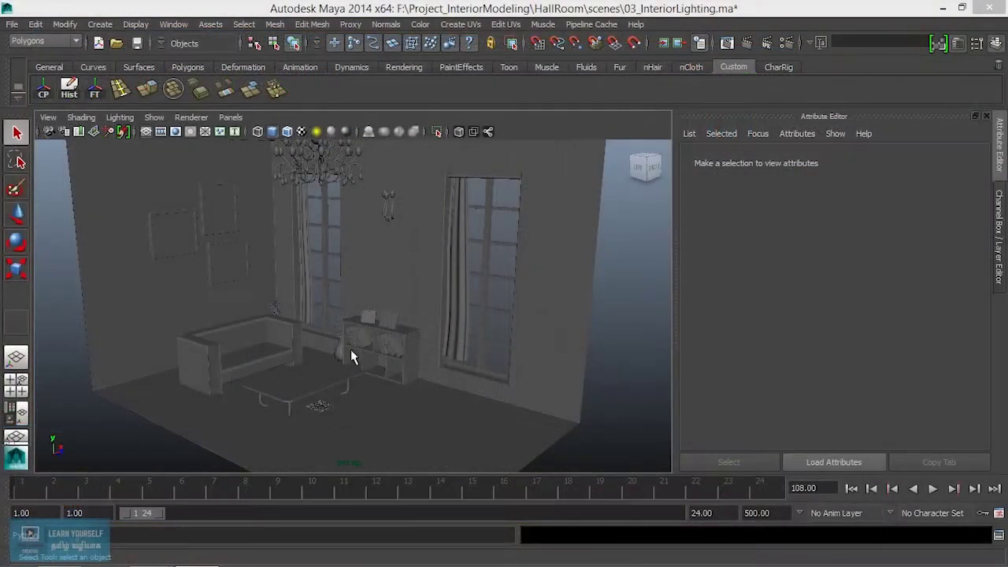
Examine the furnished room model from inside and from above.
mouse_move(408, 329)
alt+mouse_down()
mouse_move(475, 336)
mouse_move(421, 332)
alt+mouse_up()
mouse_move(419, 330)
alt+right_down()
mouse_move(342, 311)
mouse_move(412, 338)
alt+right_up()
alt+drag(341, 318, 325, 298)
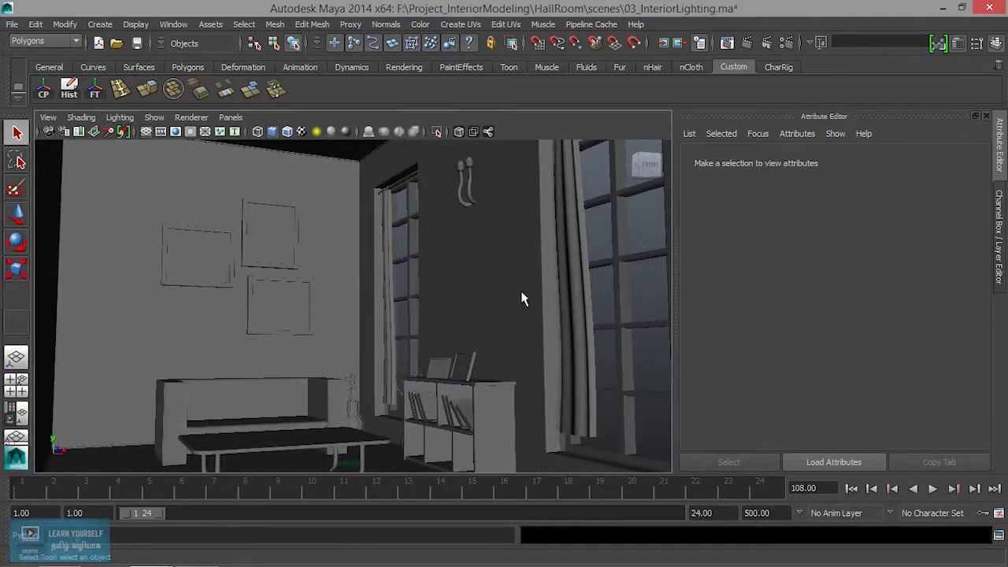
mouse_move(510, 339)
alt+mouse_down()
mouse_move(426, 334)
mouse_move(525, 342)
alt+mouse_up()
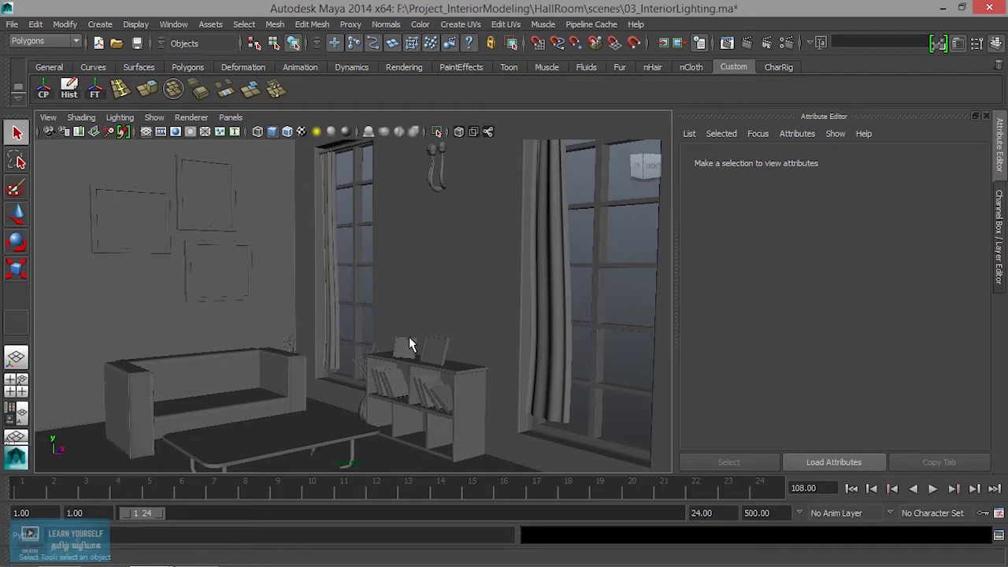
alt+right_drag(488, 361, 327, 343)
alt+drag(326, 343, 327, 389)
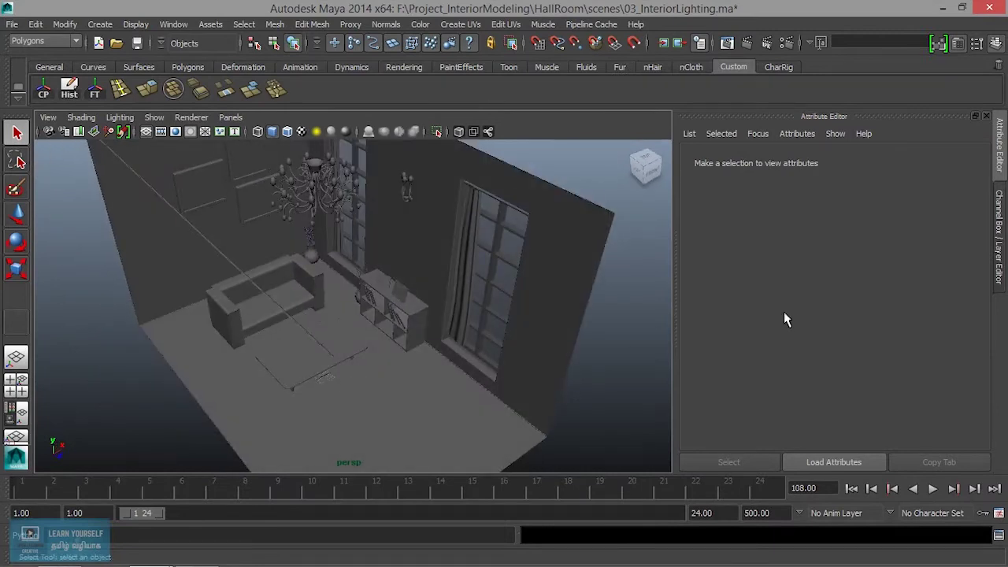
Show the Channel Box / Layer Editor in place of the Attribute Editor and narrow it to enlarge the viewport.
key(ctrl+a)
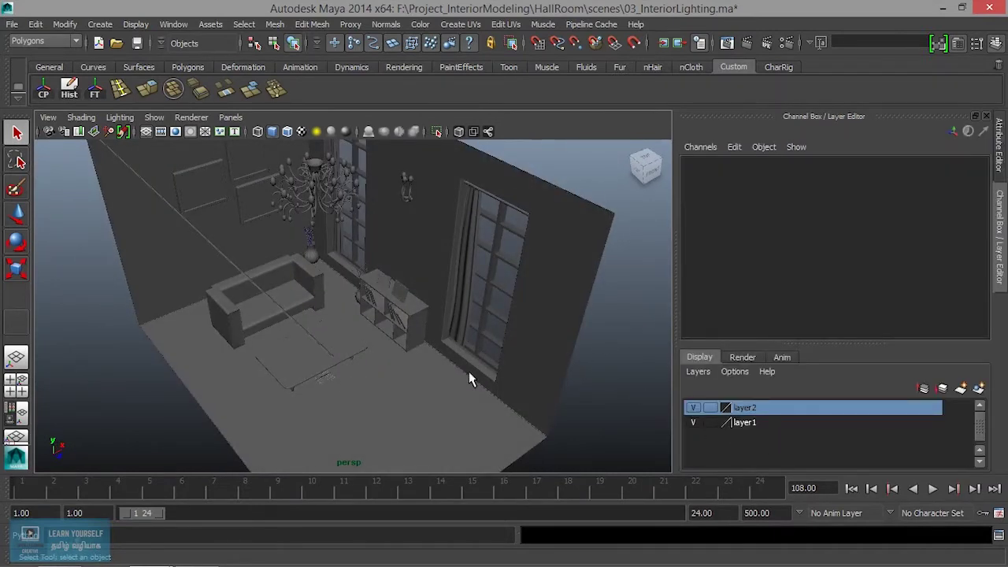
key(ctrl+a)
key(ctrl+a)
drag(673, 306, 810, 331)
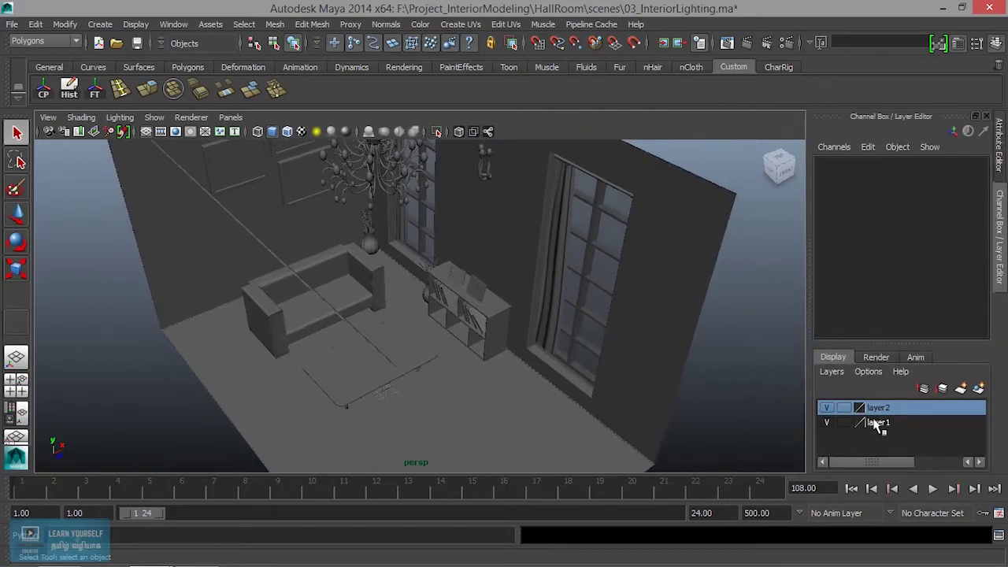
Hide layer2 to check which geometry belongs to layer1.
click(877, 423)
alt+drag(479, 359, 612, 377)
click(827, 408)
click(828, 408)
click(827, 407)
alt+drag(504, 359, 482, 369)
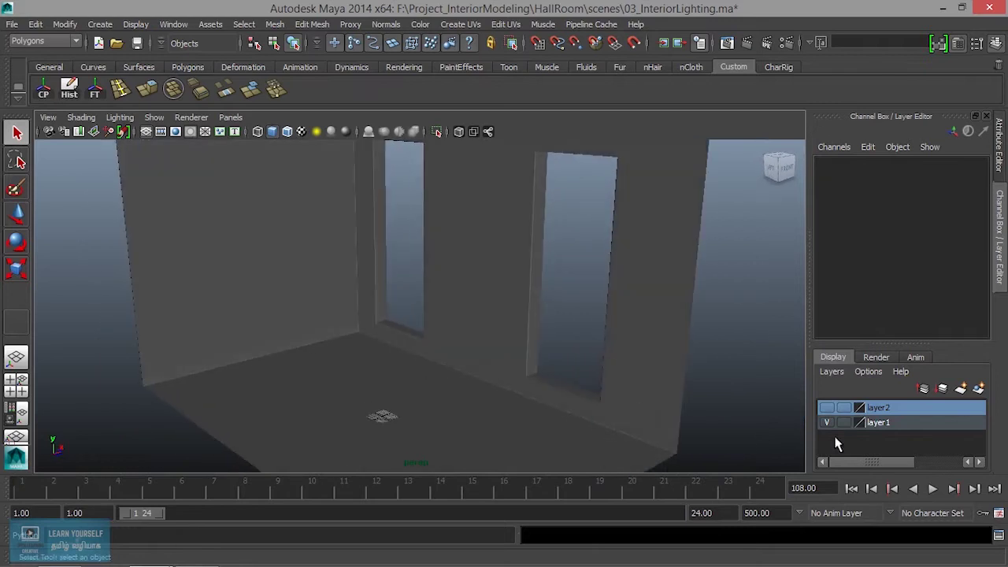
Hide layer1 and show layer2 to check the furniture and window objects on it.
click(832, 423)
click(827, 423)
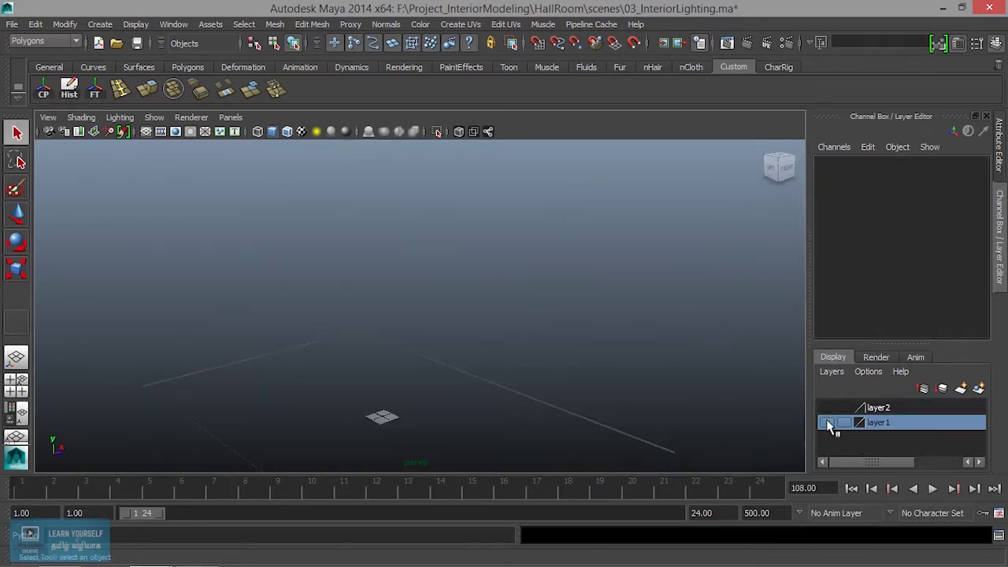
click(827, 407)
mouse_move(511, 348)
alt+mouse_down()
mouse_move(589, 342)
mouse_move(499, 346)
alt+mouse_up()
alt+right_drag(472, 344, 610, 373)
alt+middle_drag(609, 373, 580, 272)
alt+drag(467, 352, 497, 336)
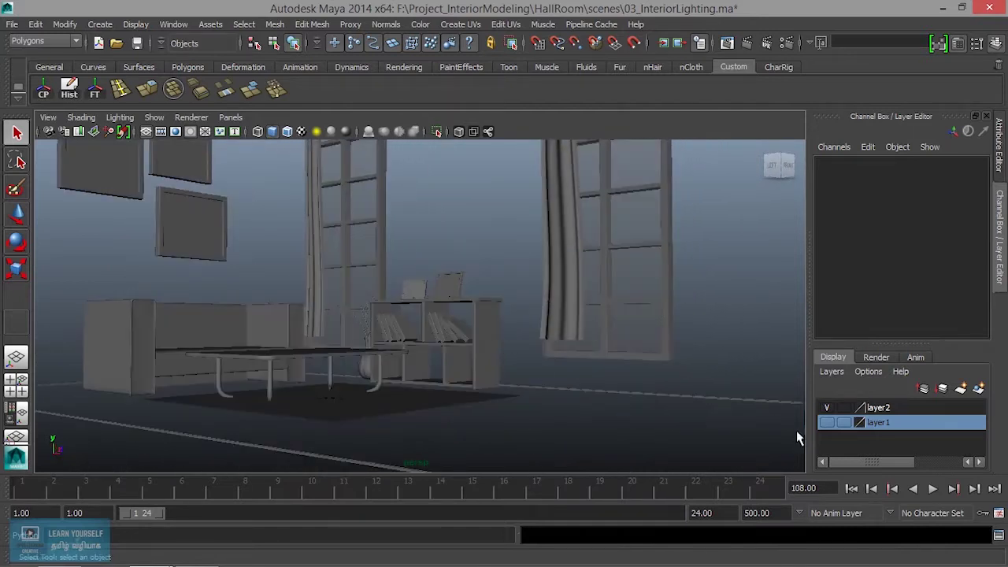
Rename layer1 as Objectlayer1 and layer2 as RoomLayer1.
double_click(877, 423)
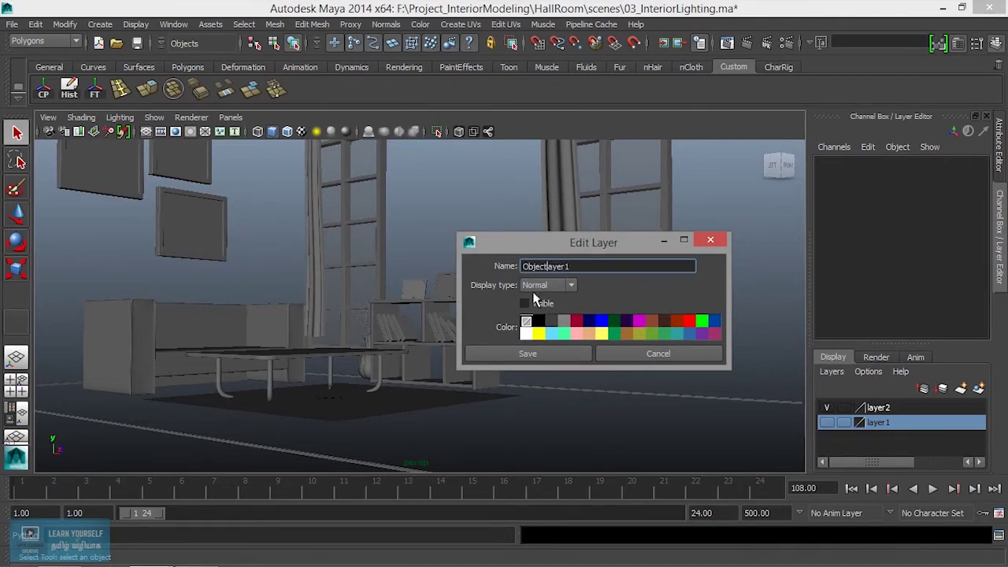
click(513, 354)
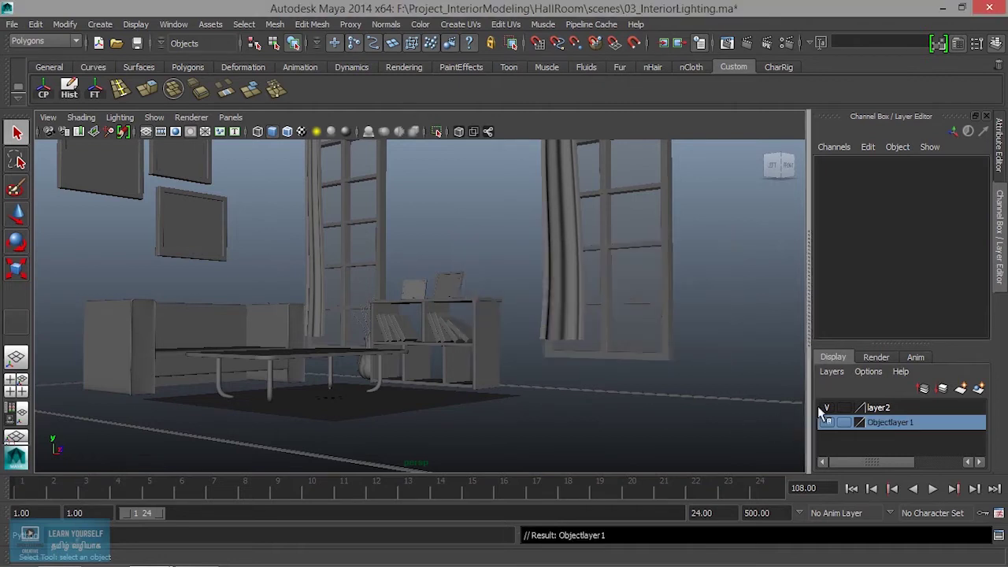
double_click(877, 408)
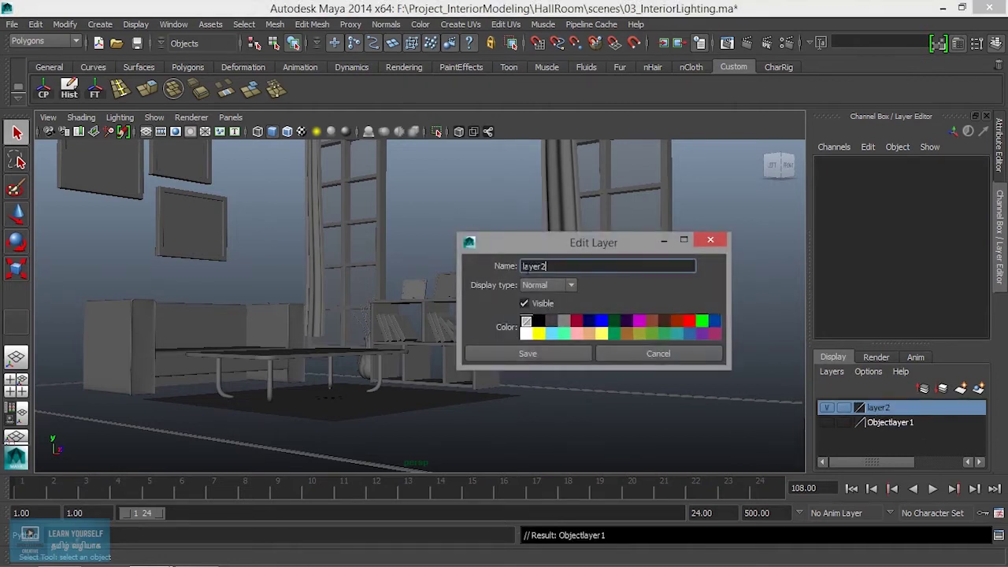
text(RoomL)
click(513, 356)
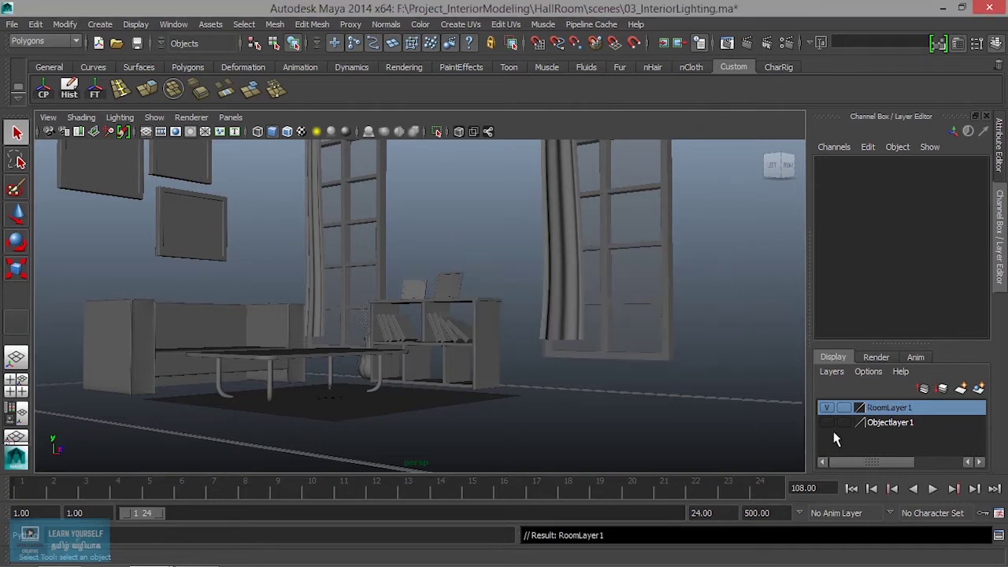
Show Objectlayer1 and toggle the visibility of both layers to check which geometry each one holds.
click(826, 422)
click(827, 407)
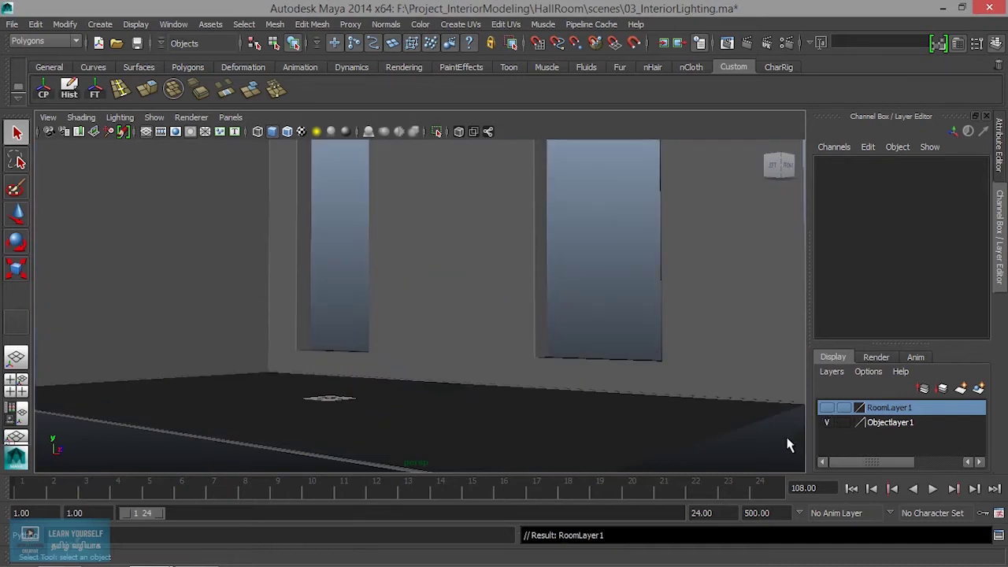
click(827, 407)
click(826, 407)
click(827, 408)
click(827, 408)
click(884, 423)
click(828, 423)
click(827, 422)
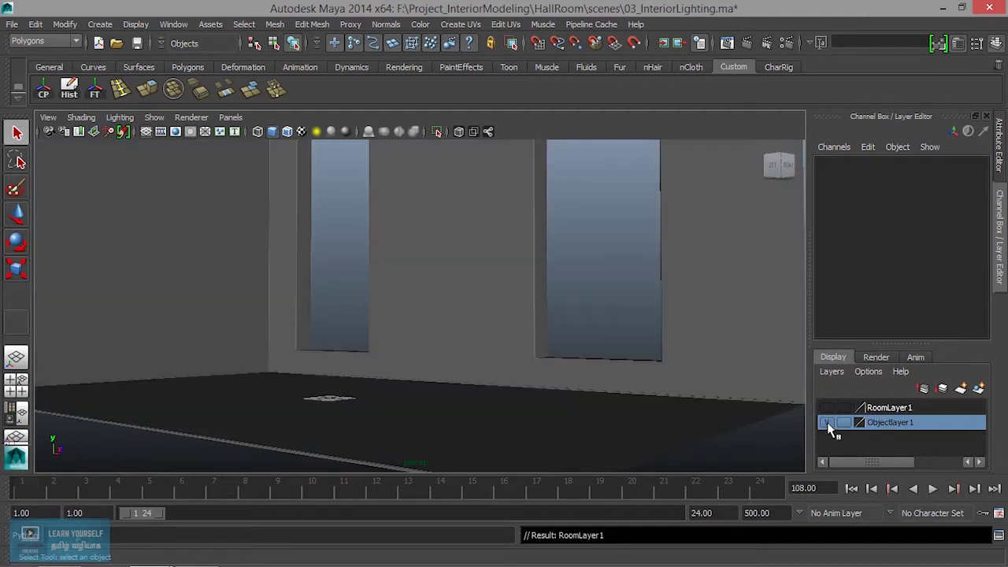
Rename the layer holding the room shell as Roomlayer01.
double_click(905, 424)
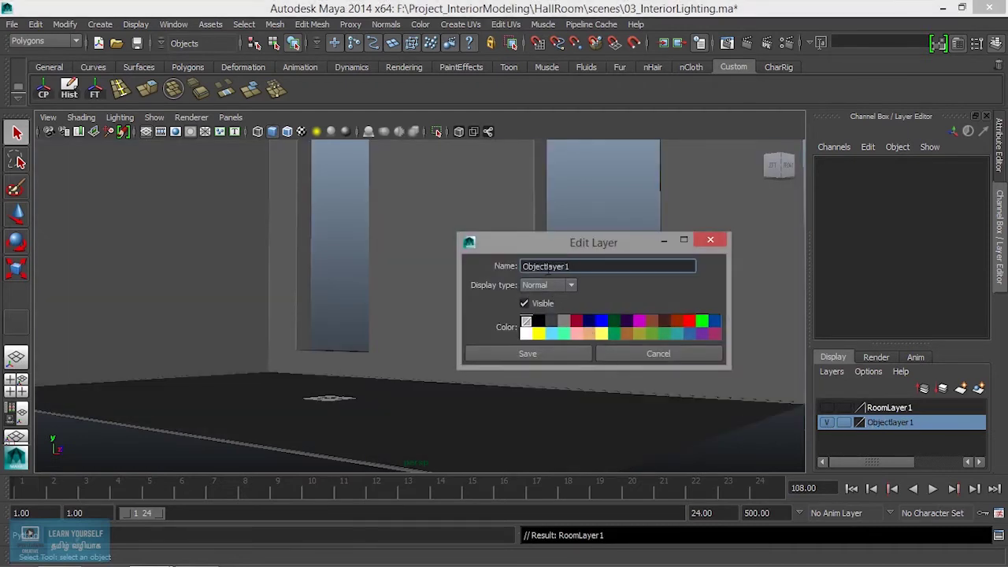
drag(544, 267, 495, 268)
key(BackSpace)
text(Room)
click(533, 353)
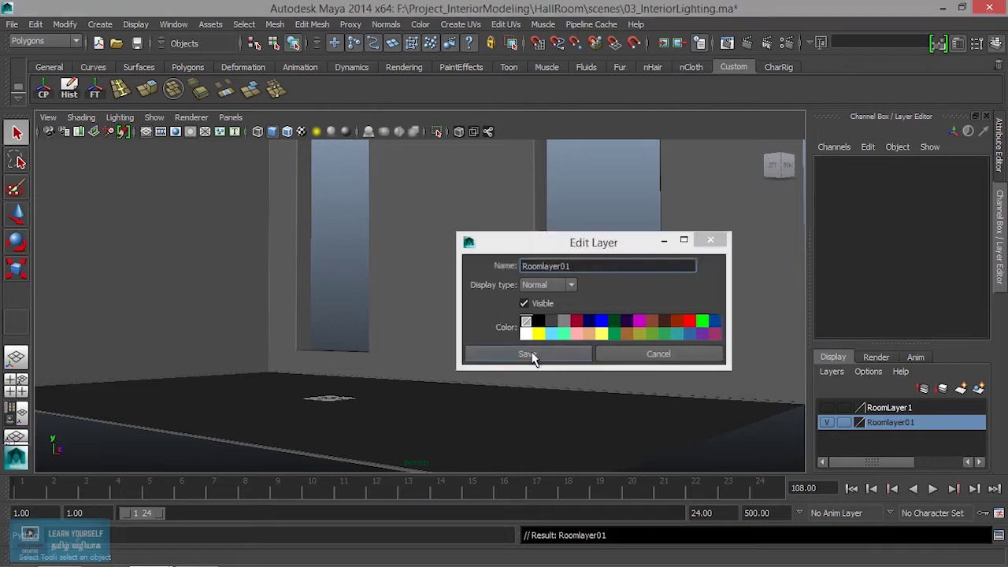
Isolate the furniture layer by hiding Roomlayer01, and rename the furniture layer as ObjectLayer01.
click(828, 422)
click(827, 407)
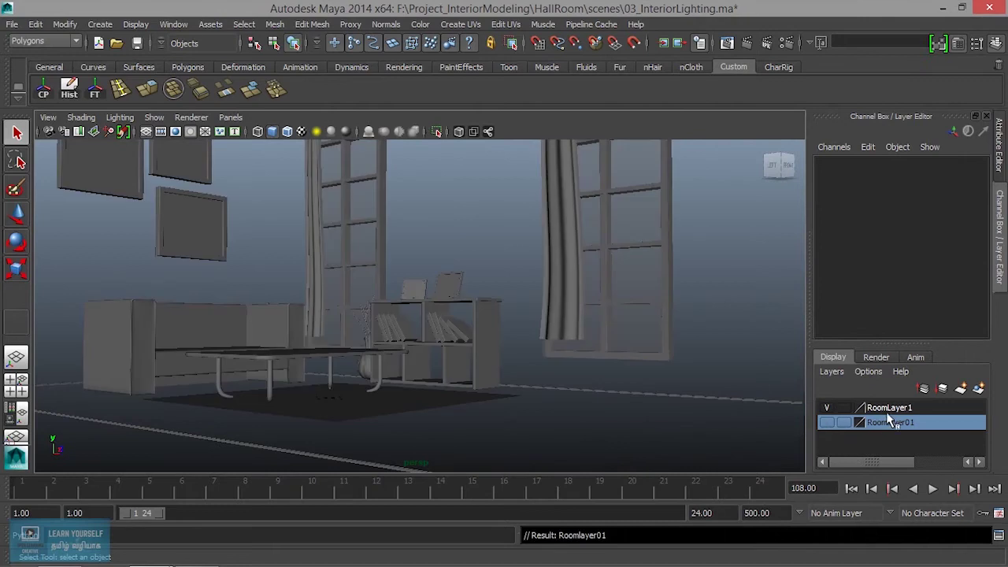
double_click(890, 406)
drag(542, 261, 508, 266)
key(BackSpace)
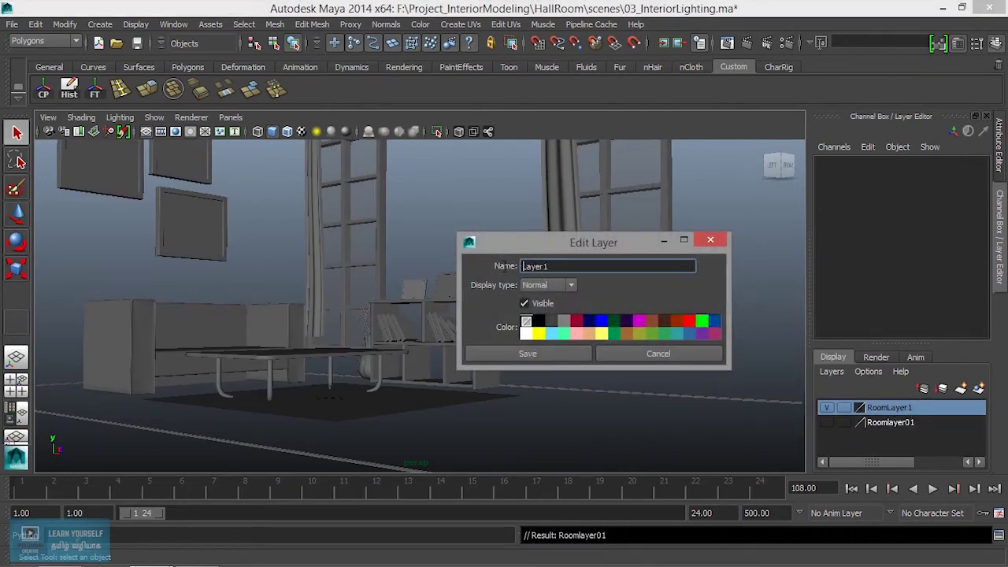
text(Object)
click(525, 354)
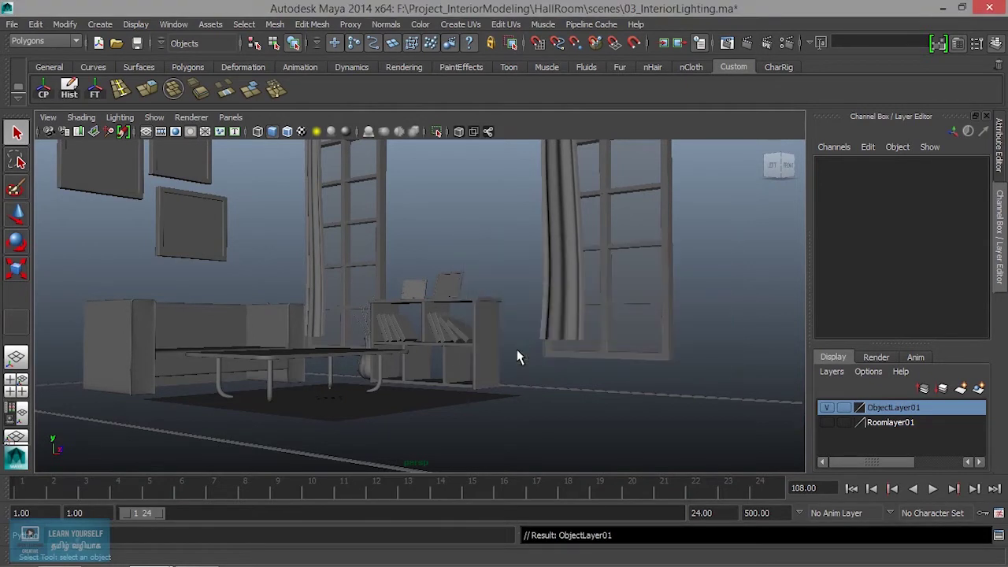
Hide ObjectLayer01 and show Roomlayer01 so that only the room shell is displayed.
click(826, 408)
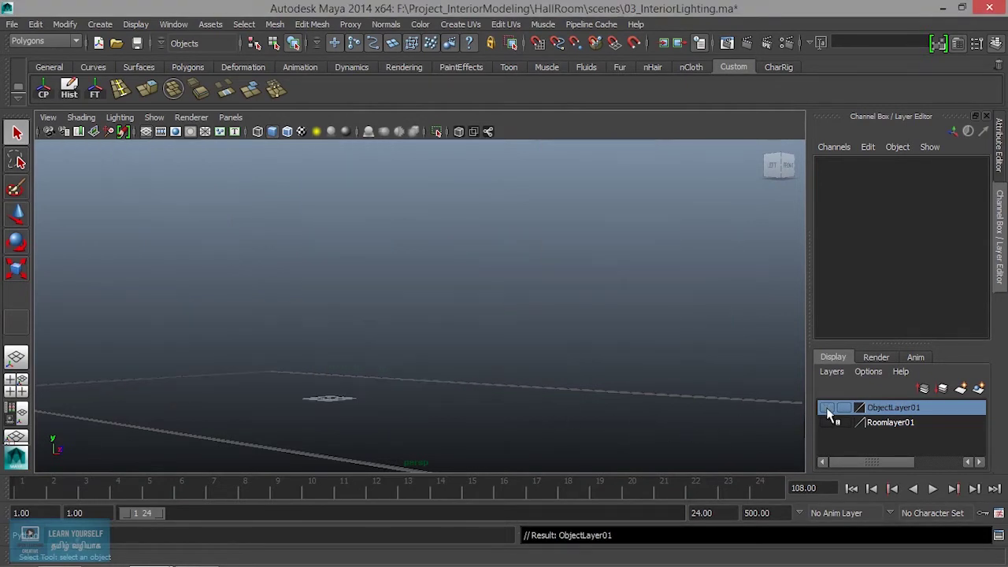
click(826, 422)
alt+drag(499, 378, 420, 387)
scroll(403, 364, down, 10)
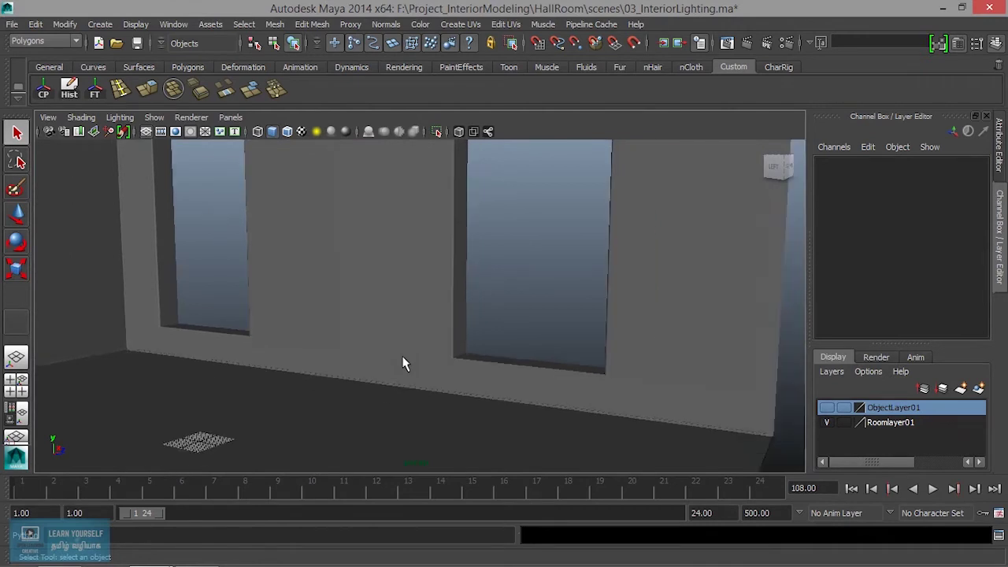
alt+drag(370, 358, 337, 385)
Select the room shell mesh, show its attributes and delete its construction history.
click(394, 367)
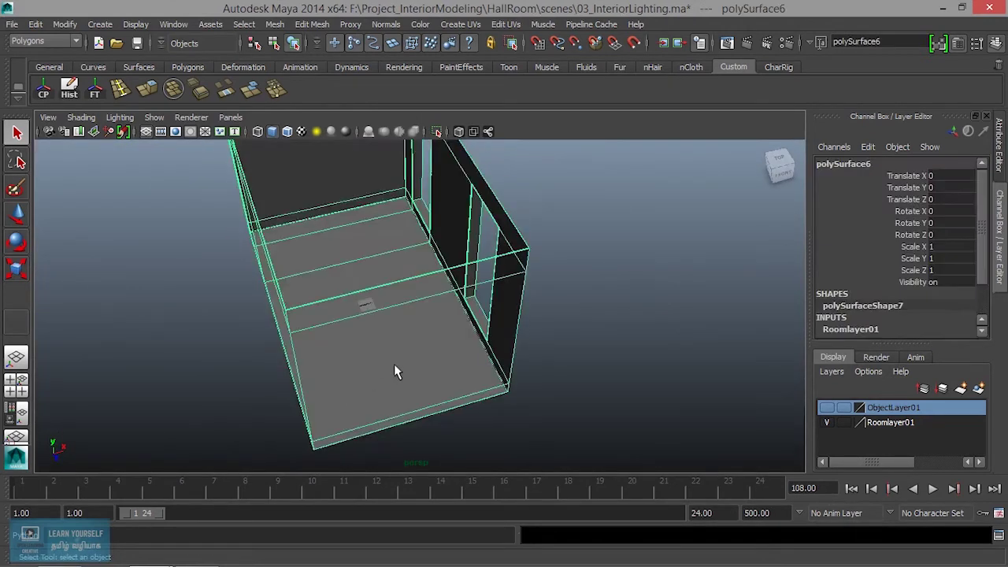
alt+drag(392, 365, 387, 295)
alt+right_drag(387, 294, 494, 317)
alt+drag(493, 318, 528, 365)
alt+right_drag(476, 357, 501, 340)
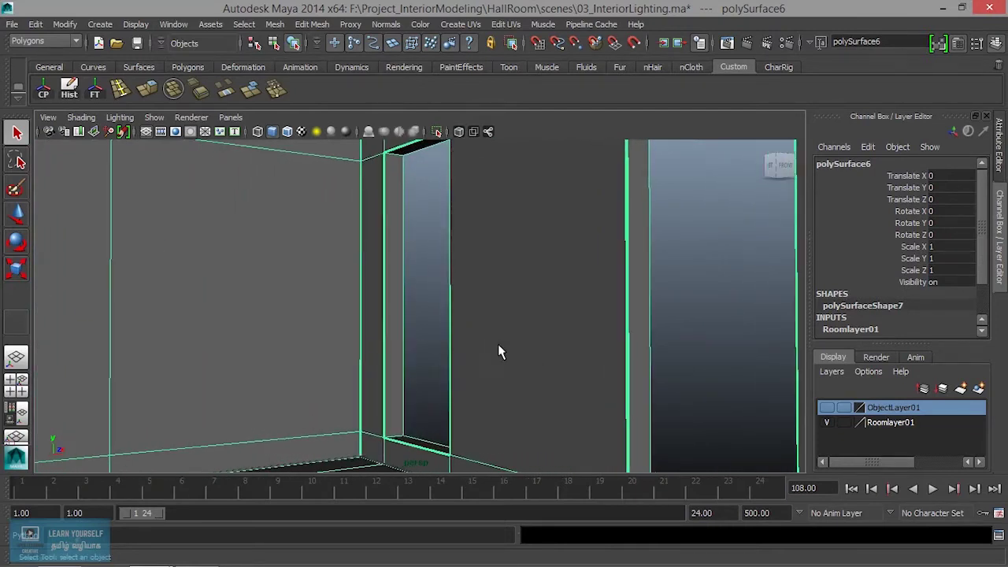
scroll(496, 345, down, 5)
alt+drag(496, 345, 337, 307)
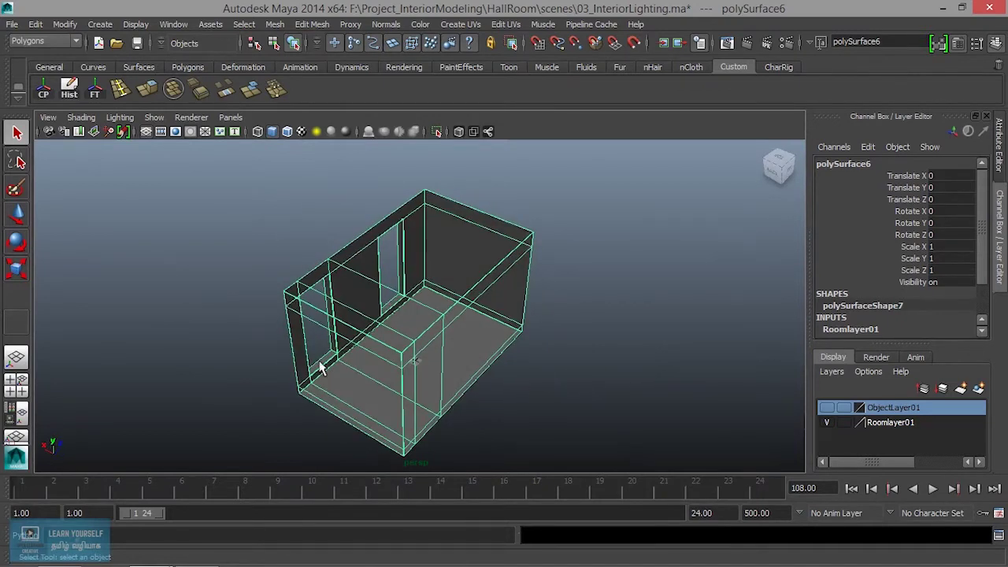
alt+right_drag(407, 361, 495, 372)
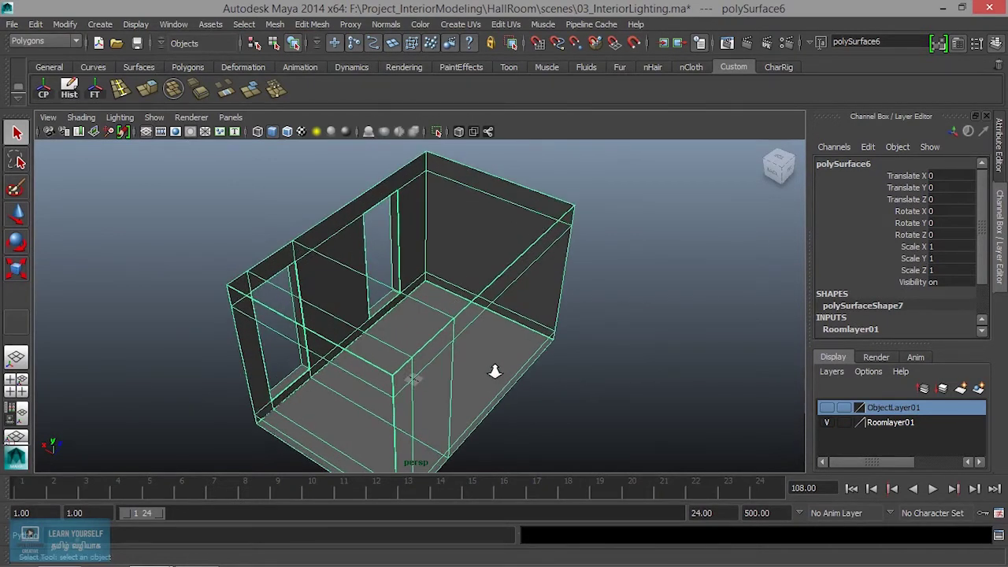
key(ctrl+a)
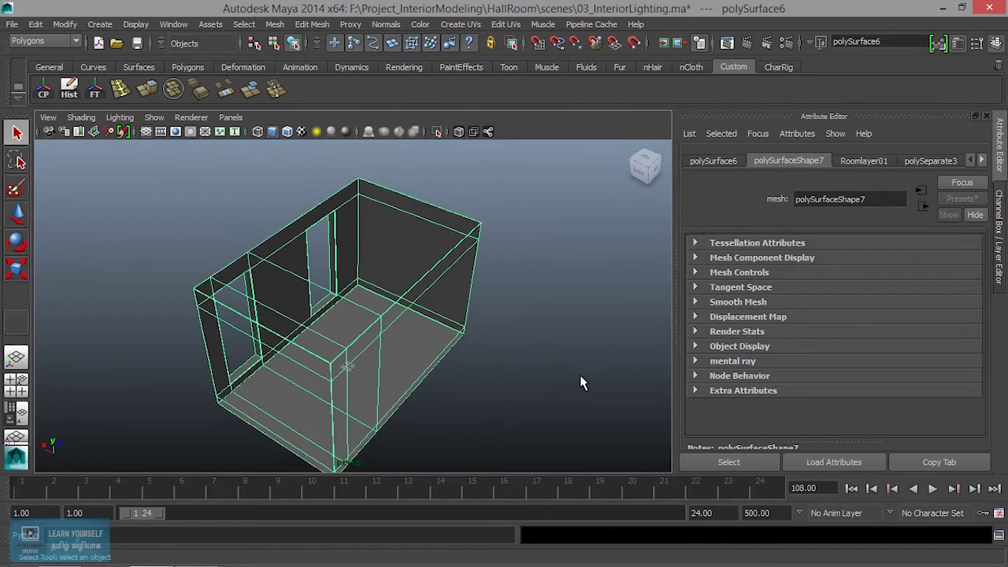
click(74, 91)
Expand the Render Stats of the room shell's shape node and look through the visibility and sidedness options.
click(737, 331)
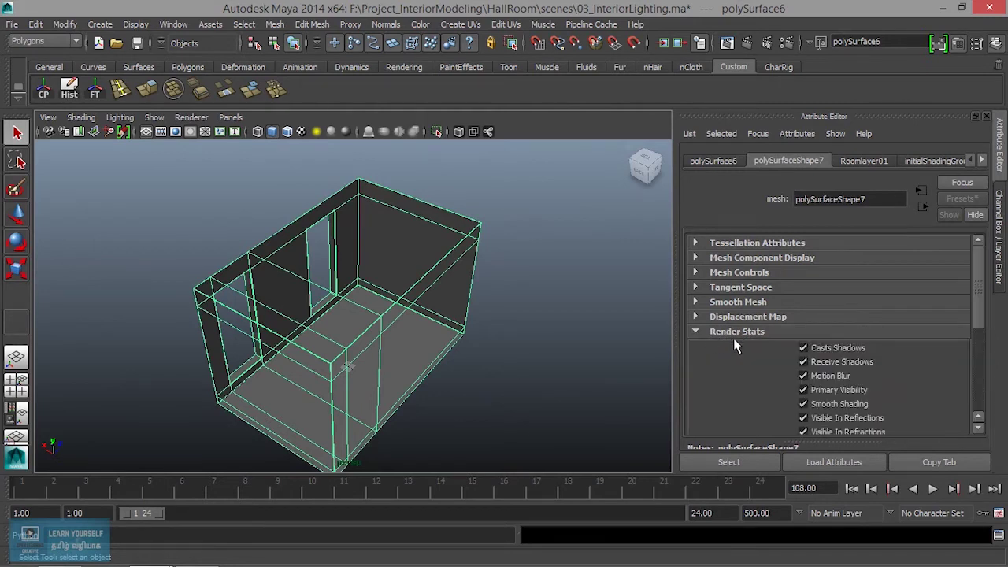
alt+drag(477, 350, 443, 299)
alt+right_drag(443, 299, 543, 331)
alt+drag(543, 331, 573, 291)
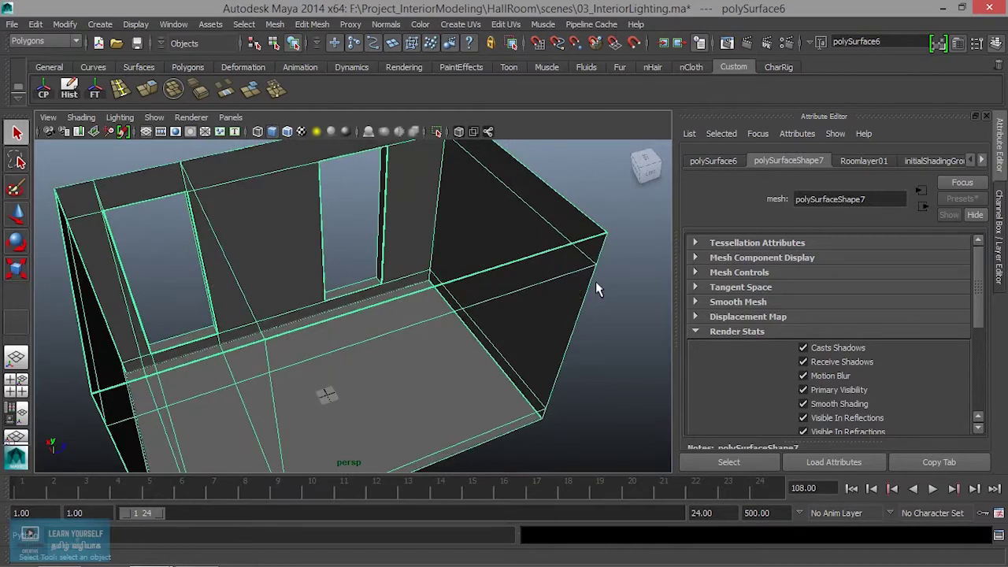
scroll(719, 377, down, 5)
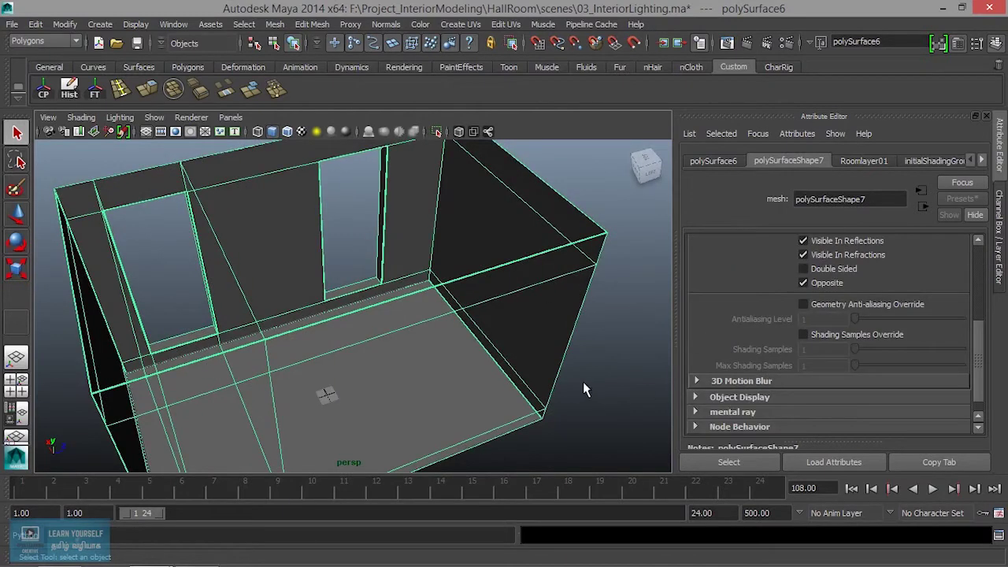
Review the mental ray flags, render proxy and geometry shader settings on the room shell's transform node.
click(733, 412)
scroll(826, 407, down, 3)
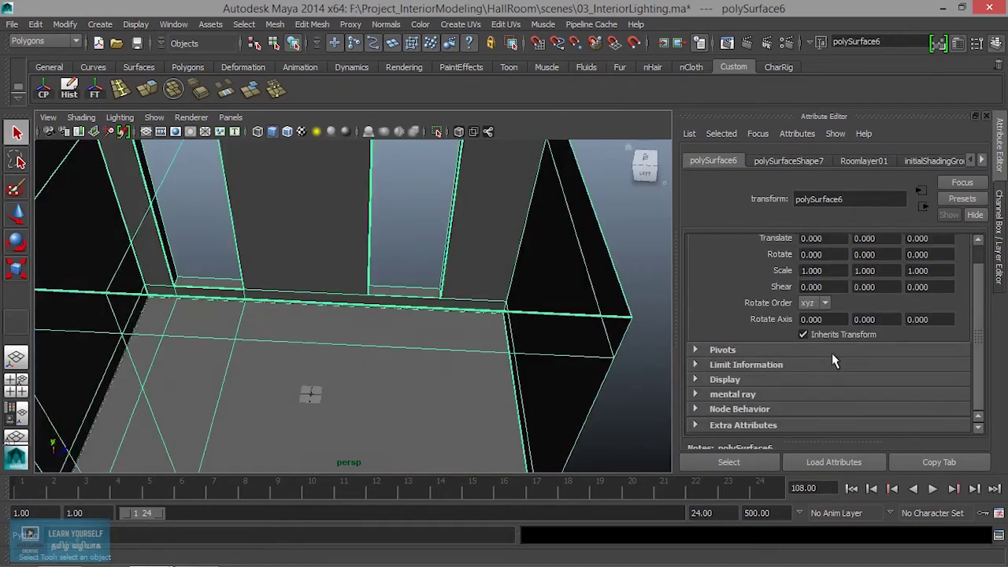
click(741, 397)
scroll(869, 388, down, 2)
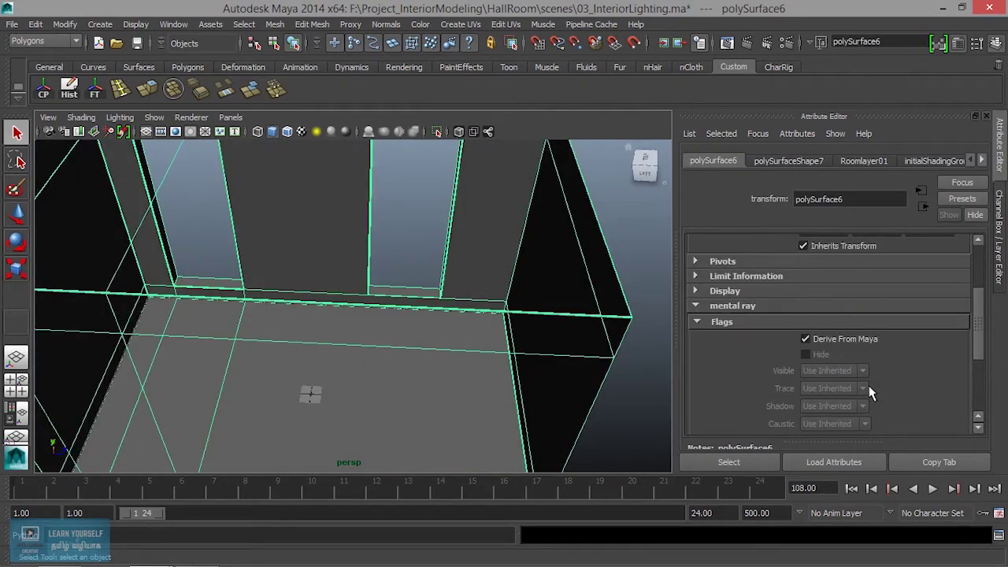
scroll(867, 383, down, 3)
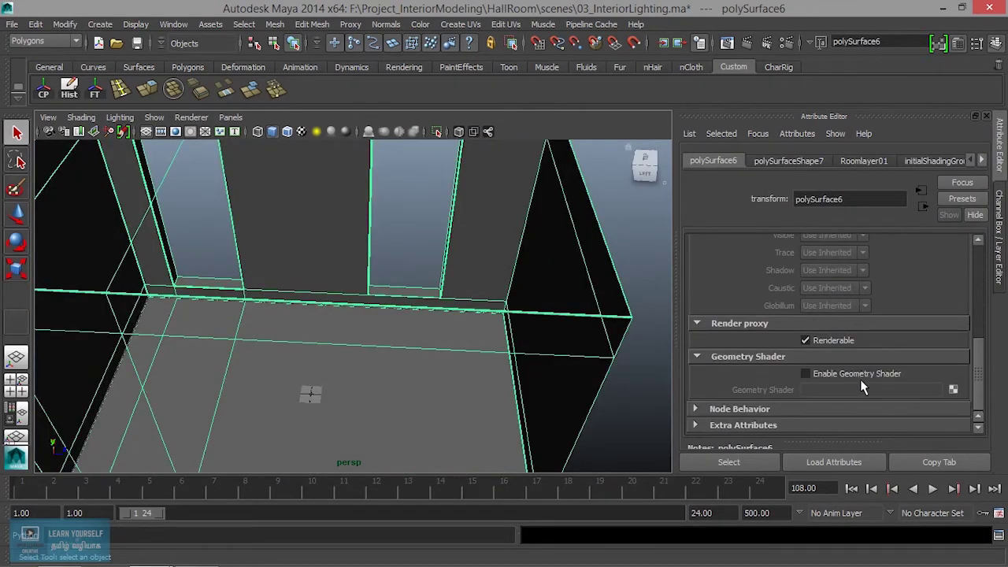
scroll(429, 327, down, 5)
alt+drag(430, 329, 441, 310)
alt+right_drag(441, 310, 526, 377)
alt+drag(526, 376, 360, 358)
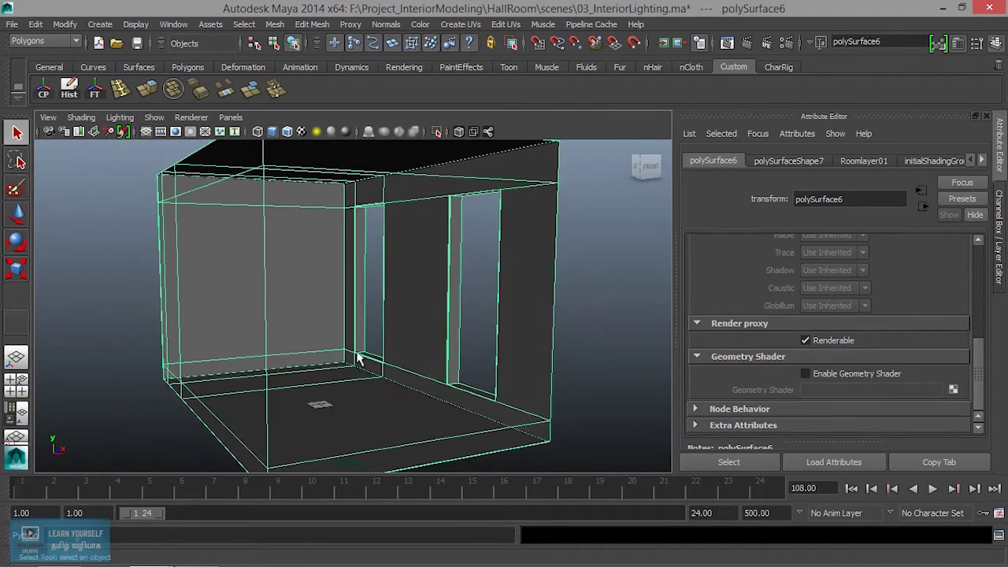
Enable Double Sided in the Render Stats of the room shell's shape node.
click(788, 161)
scroll(829, 341, up, 5)
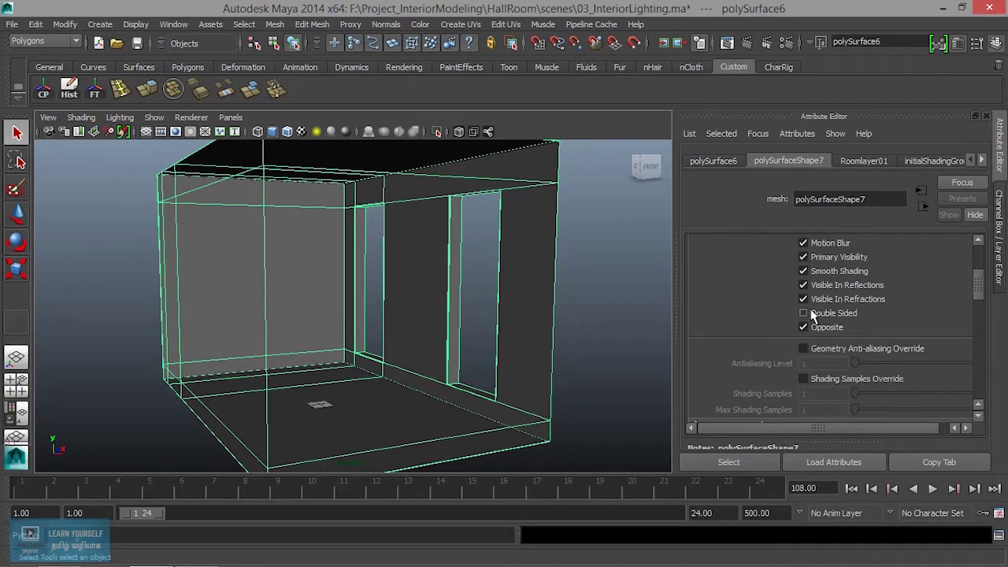
click(803, 312)
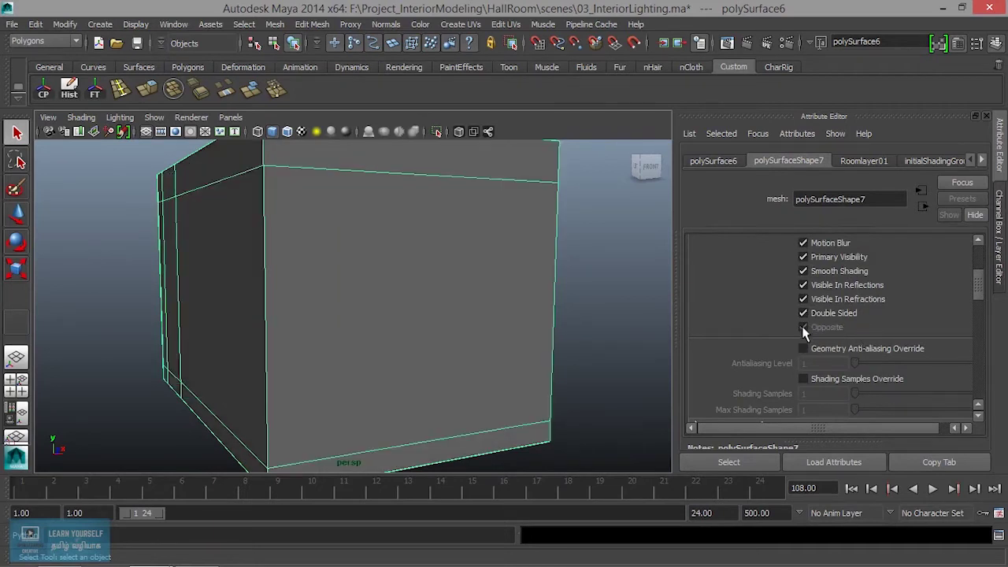
Select the end-wall vertices of the room shell and move them along the Z axis to adjust the room's length.
alt+right_drag(367, 285, 496, 344)
alt+drag(496, 345, 455, 327)
key(f)
alt+right_drag(376, 312, 483, 334)
alt+drag(484, 333, 428, 288)
right_drag(467, 214, 432, 215)
drag(470, 367, 541, 389)
key(w)
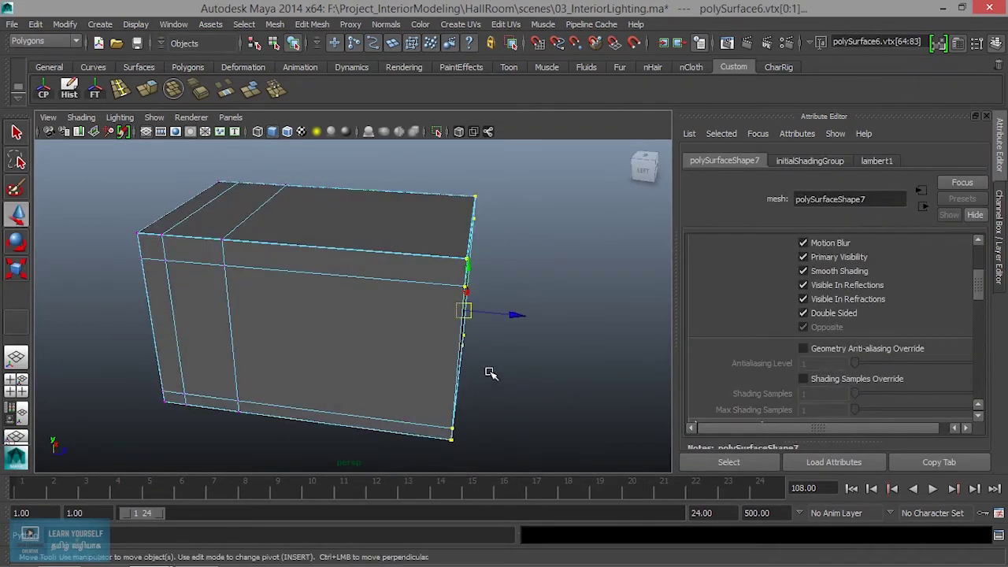
drag(506, 320, 415, 331)
Select the vertices of the room shell's long side wall on the negative X side and shift them slightly along X.
scroll(414, 330, down, 5)
drag(204, 219, 323, 405)
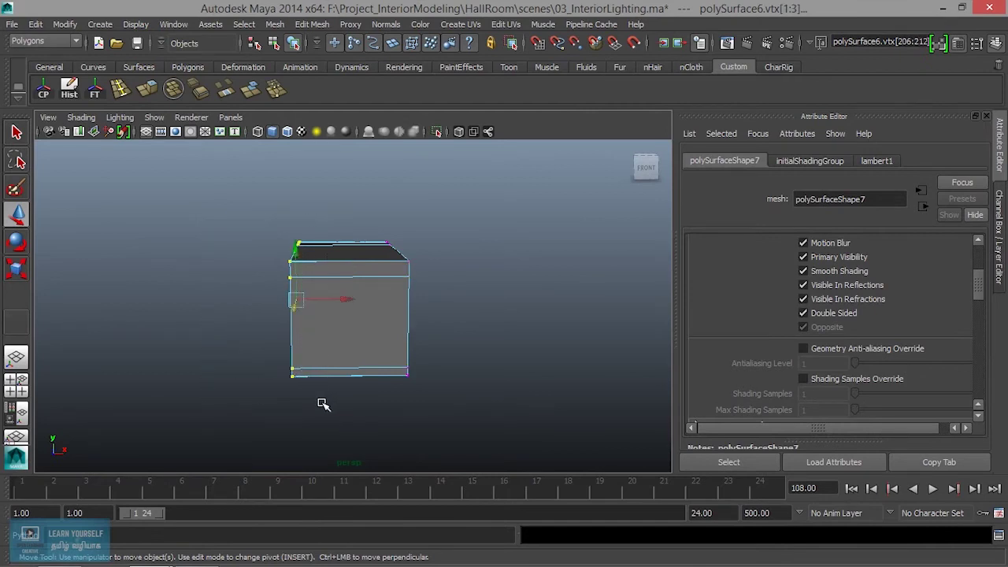
drag(347, 299, 345, 322)
Examine the room shell from close up and from the inside to check the space enclosed by its walls.
alt+right_drag(350, 306, 679, 386)
alt+drag(385, 288, 394, 280)
alt+right_drag(394, 280, 459, 306)
alt+middle_drag(448, 302, 452, 269)
mouse_move(450, 269)
alt+right_down()
mouse_move(427, 264)
mouse_move(441, 273)
alt+right_up()
alt+drag(441, 272, 443, 252)
alt+middle_drag(444, 252, 445, 301)
alt+right_drag(445, 300, 441, 304)
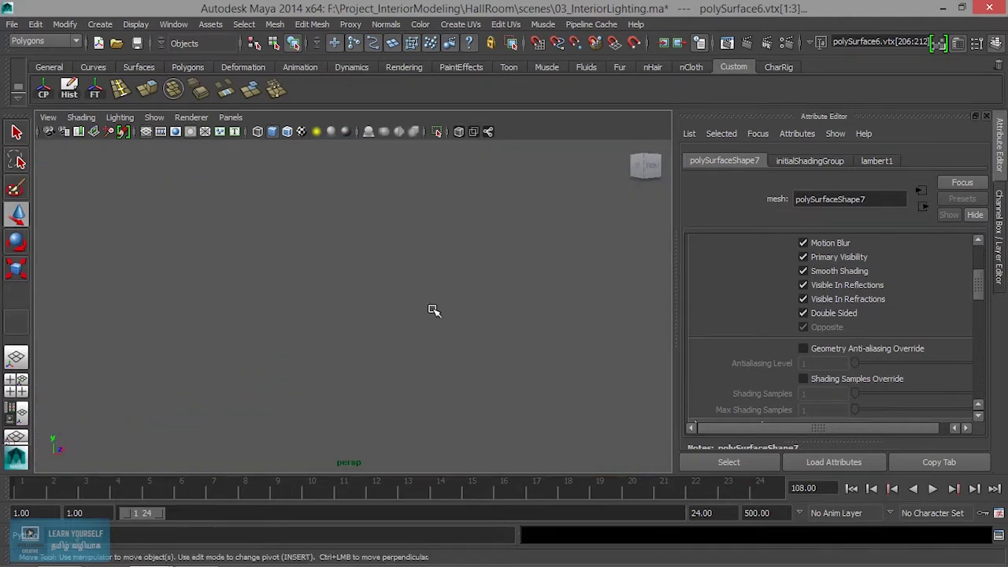
Select the room shell's end-wall vertices again and move them outward along Z to about 425.7 cm.
key(f)
alt+drag(308, 286, 349, 349)
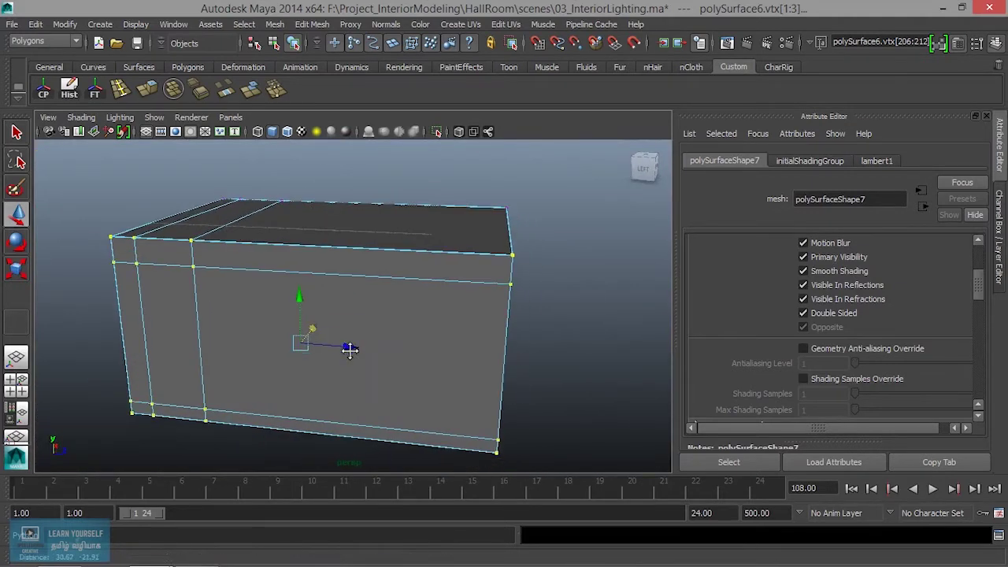
drag(527, 405, 570, 434)
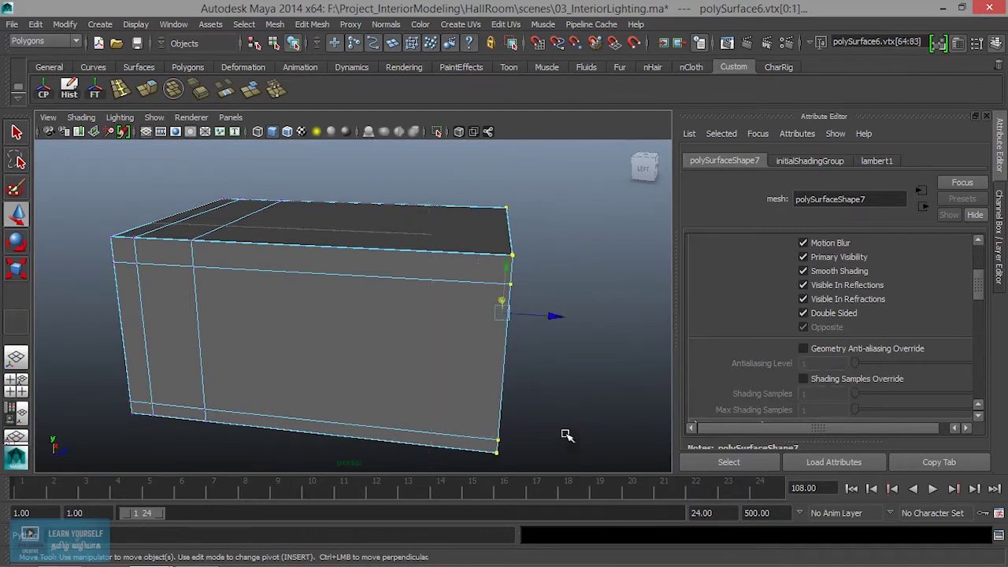
scroll(569, 434, down, 3)
alt+drag(500, 396, 368, 382)
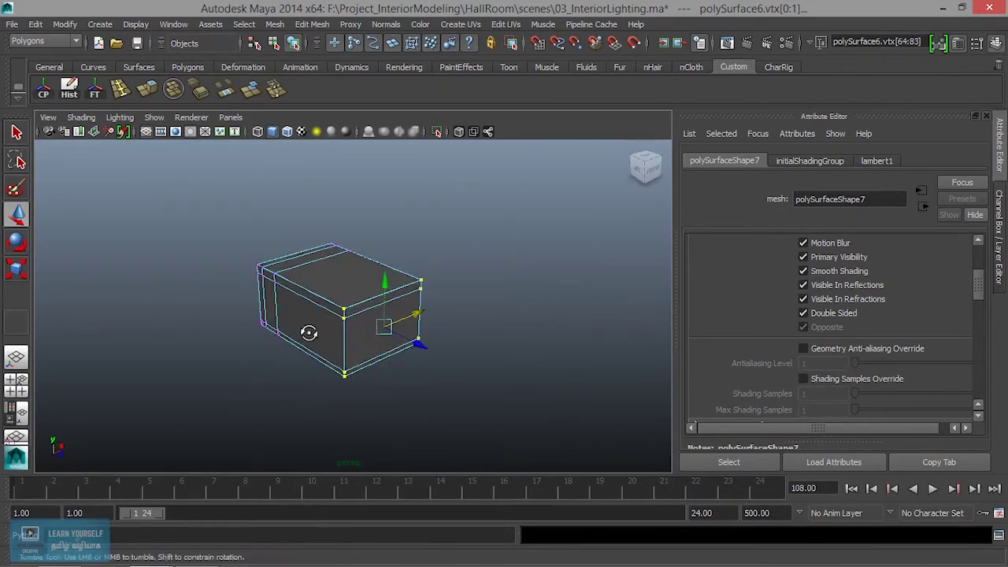
alt+drag(312, 337, 370, 331)
drag(470, 320, 479, 318)
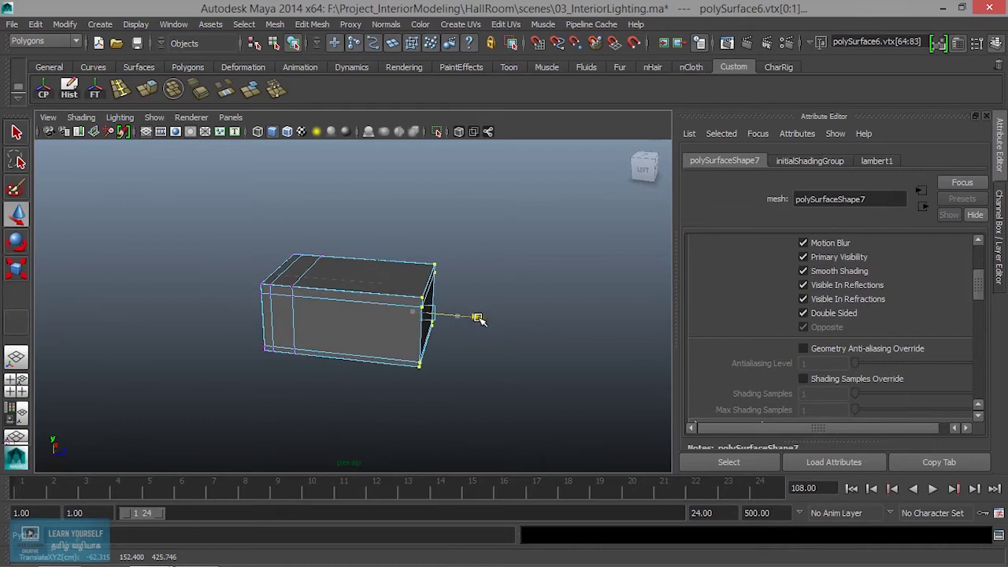
alt+drag(381, 335, 412, 324)
alt+right_drag(412, 324, 428, 352)
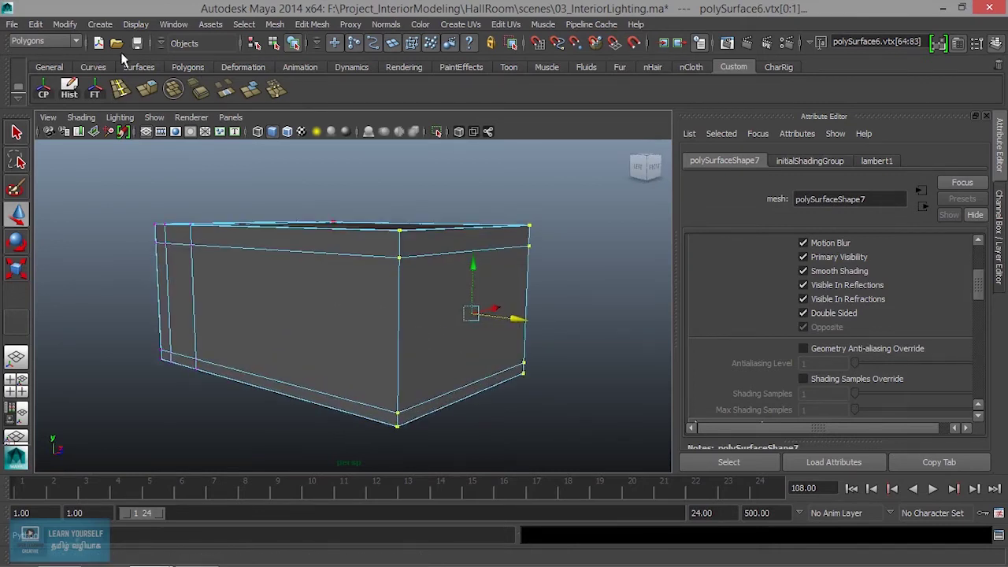
Create a new single-node camera and look through it in the viewport.
click(101, 25)
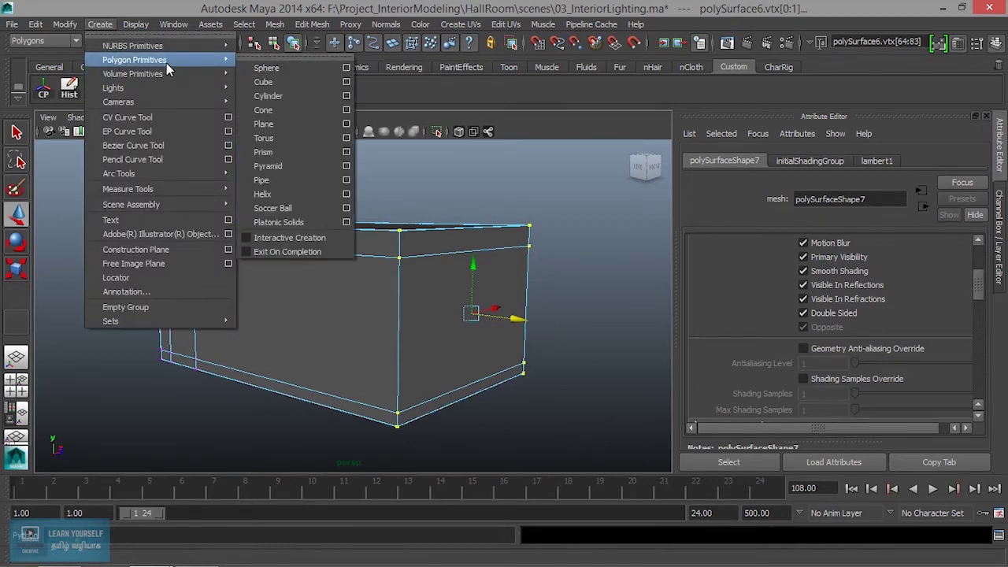
mouse_move(165, 100)
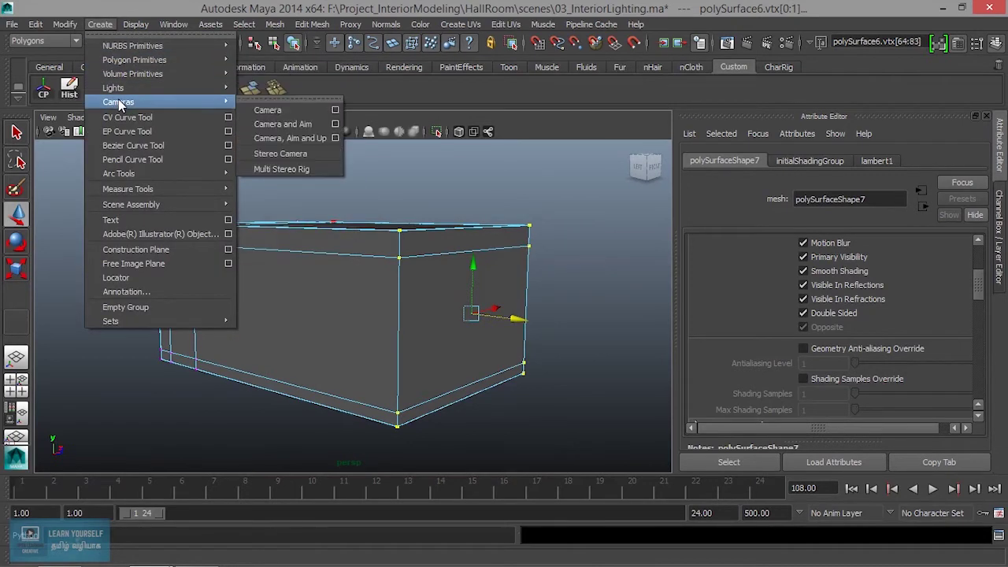
click(268, 111)
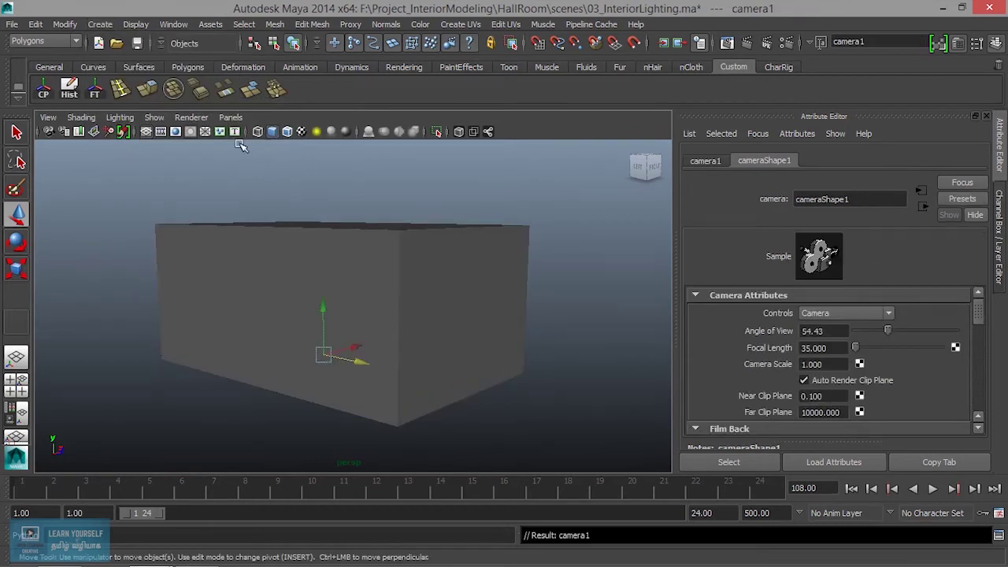
click(231, 118)
mouse_move(240, 134)
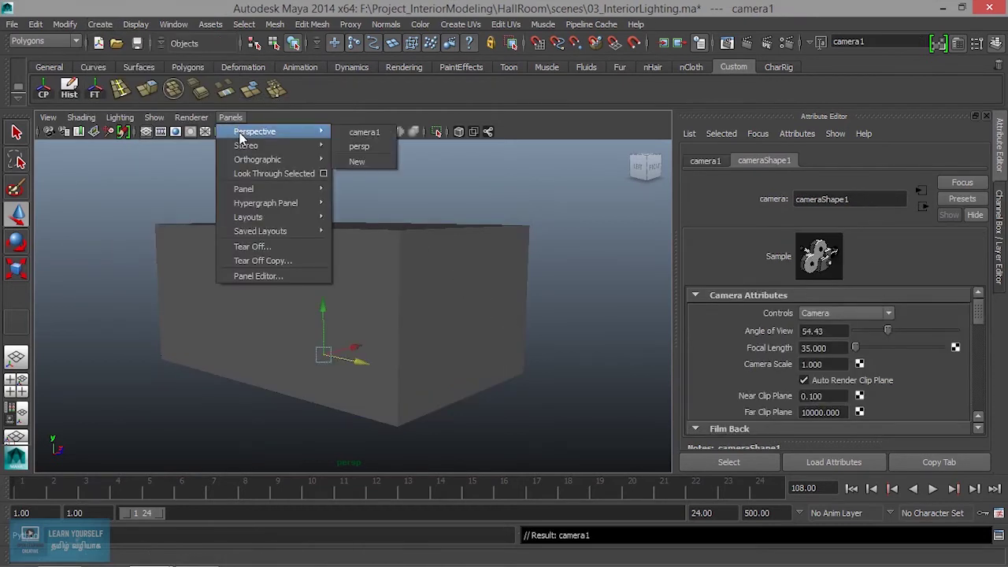
click(264, 175)
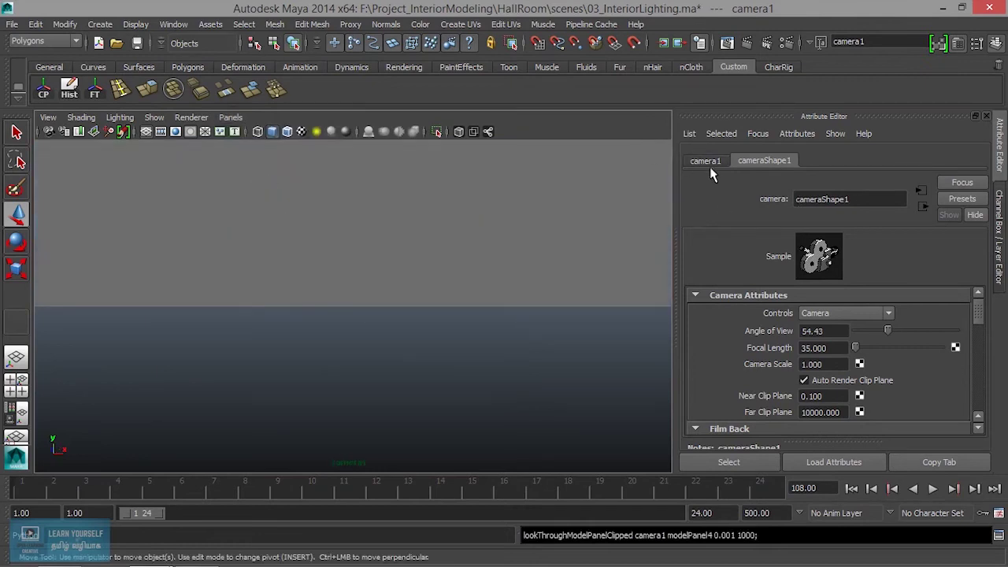
Position camera1 inside the room so it faces the far corner and the wall with the two tall windows.
alt+right_drag(442, 244, 103, 232)
alt+right_drag(461, 285, 359, 286)
alt+drag(430, 268, 386, 295)
alt+right_drag(435, 279, 184, 242)
alt+drag(184, 242, 289, 227)
alt+middle_drag(288, 227, 226, 320)
alt+drag(378, 299, 406, 278)
alt+right_drag(406, 278, 384, 304)
alt+drag(385, 304, 412, 307)
alt+right_drag(412, 308, 423, 313)
alt+middle_drag(423, 313, 341, 315)
alt+right_drag(341, 315, 341, 315)
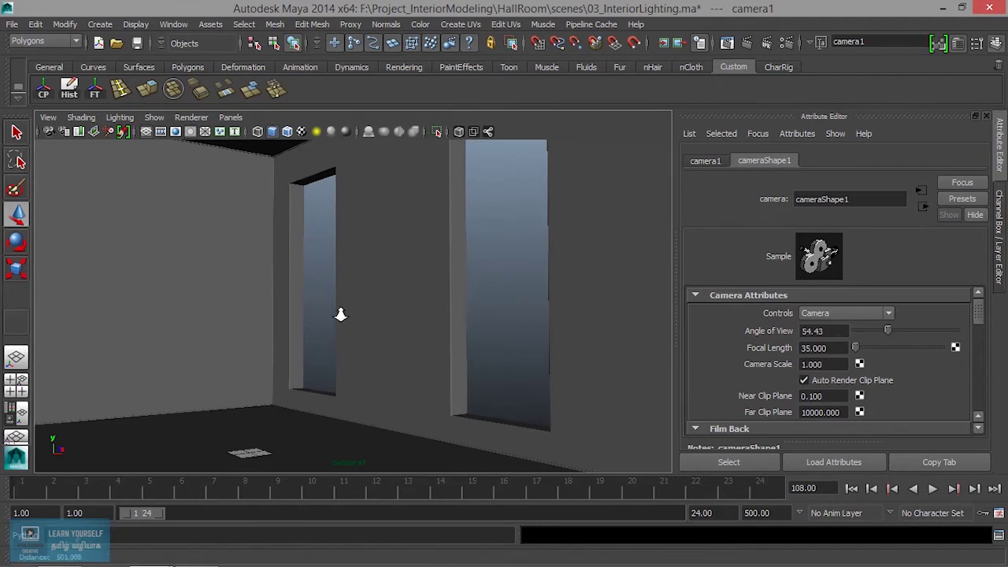
Set camera1 as the renderable camera and choose the HD 720 image size preset in the Render Settings.
click(781, 46)
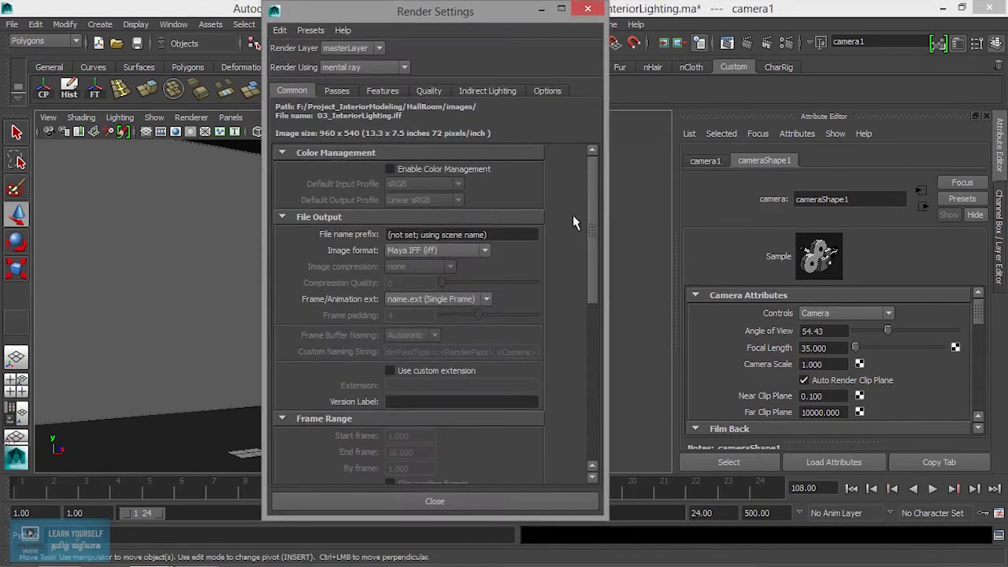
scroll(453, 288, down, 10)
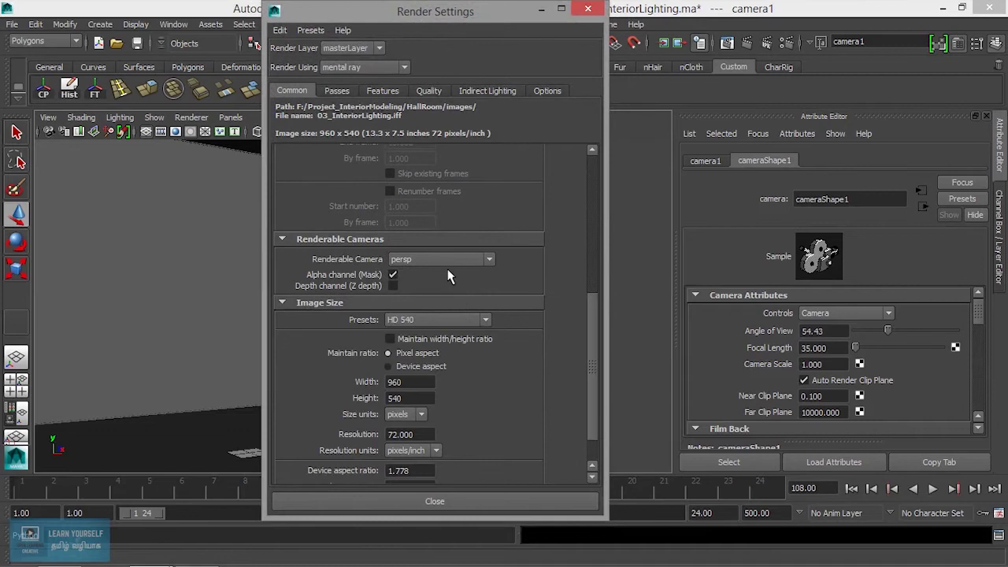
click(430, 323)
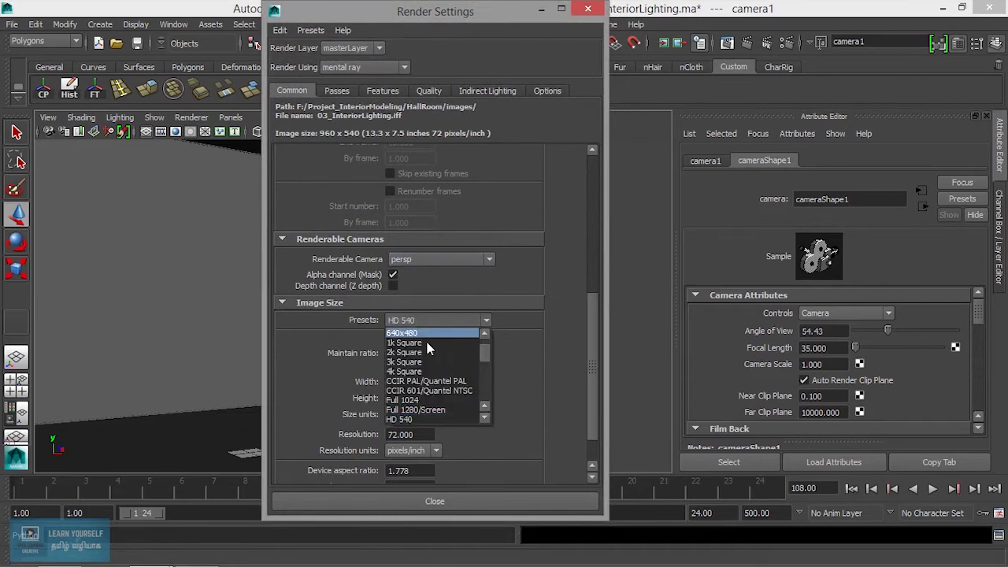
click(445, 257)
click(430, 294)
click(430, 320)
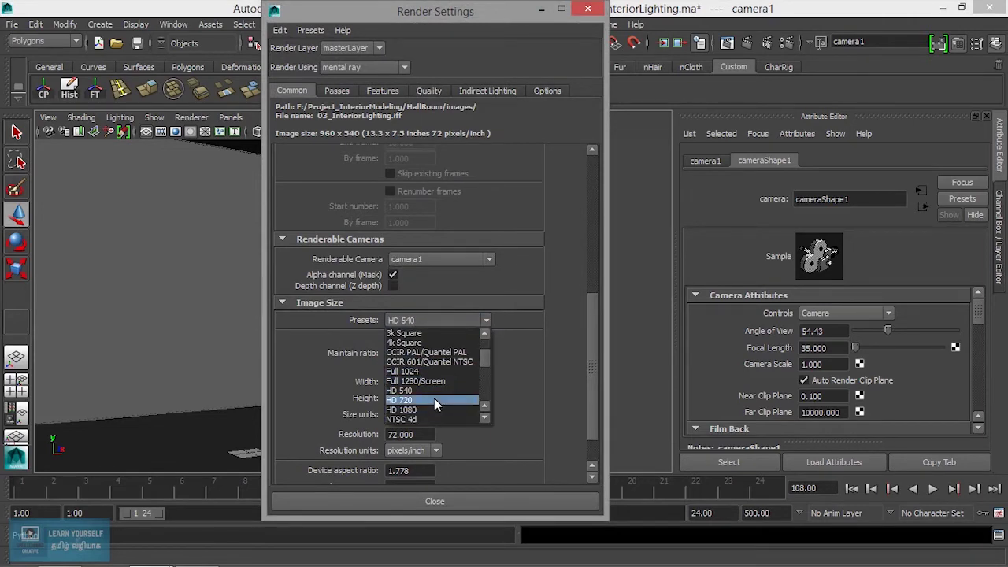
click(434, 401)
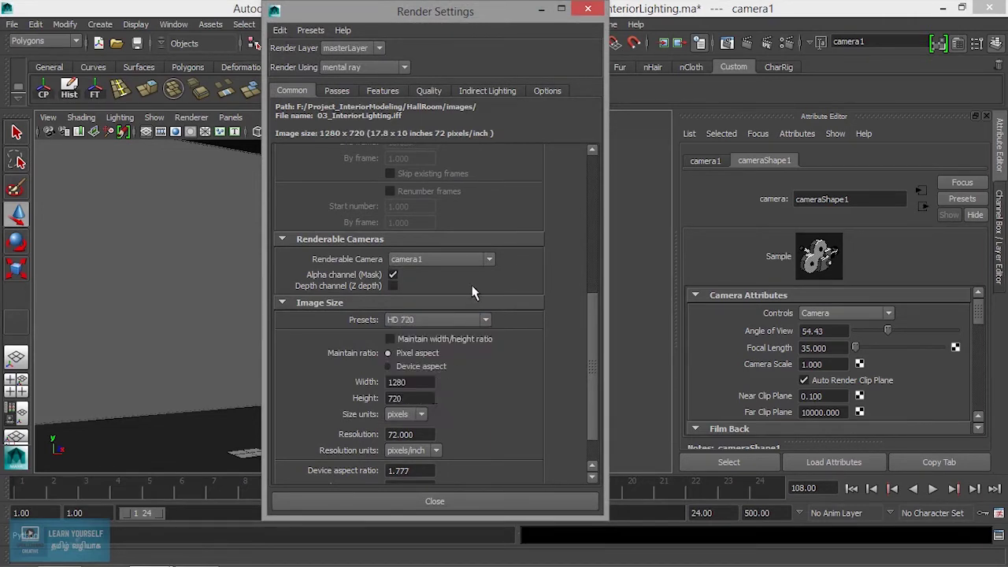
click(585, 10)
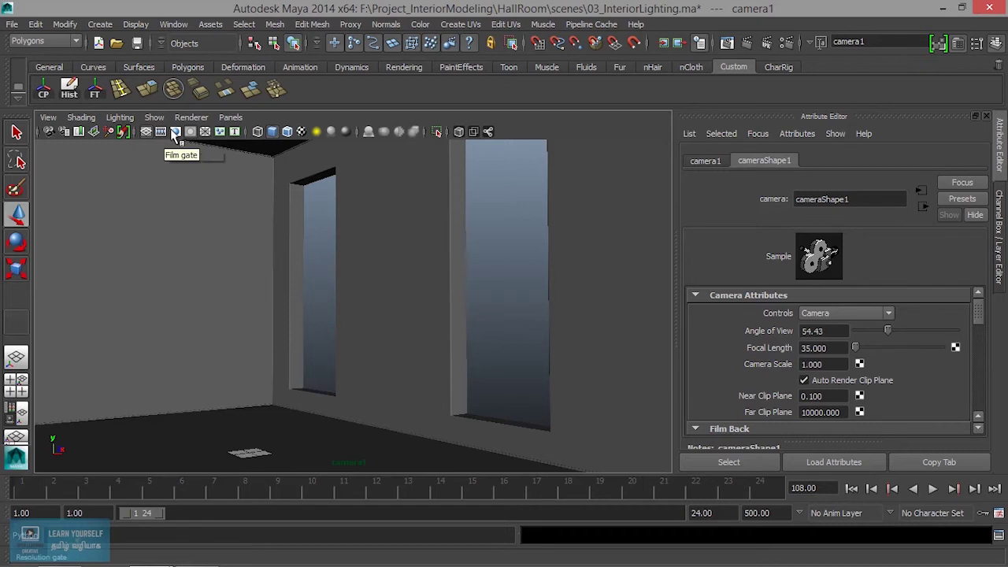
Show the resolution gate in the camera1 view, comparing it briefly with the film gate.
click(175, 132)
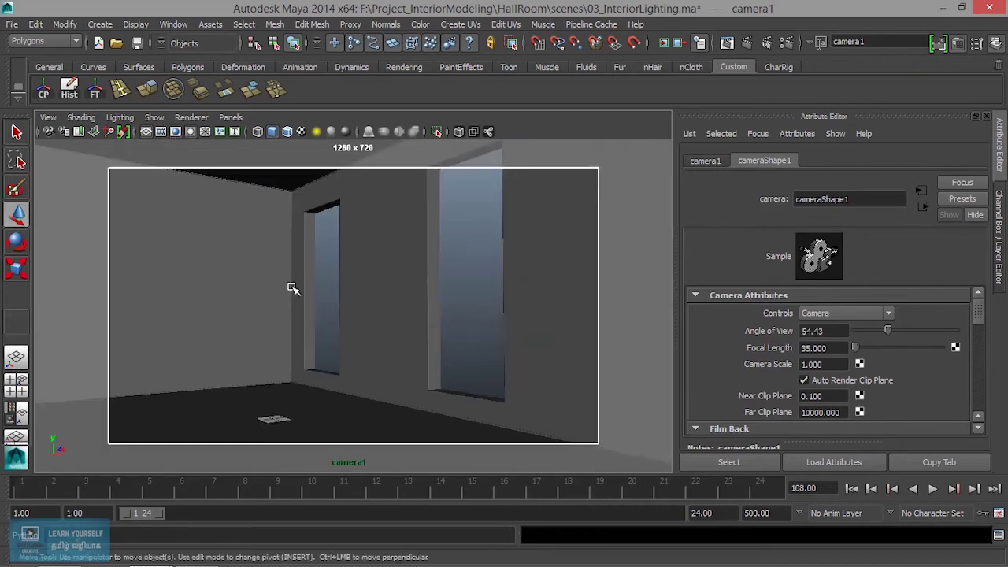
mouse_move(447, 337)
alt+right_down()
mouse_move(416, 331)
mouse_move(449, 338)
alt+right_up()
click(161, 133)
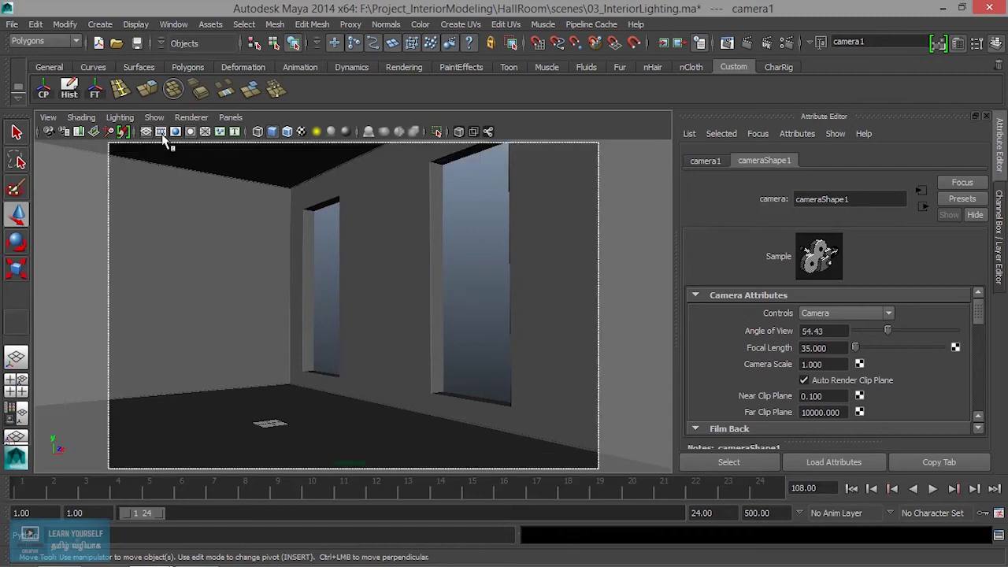
click(167, 135)
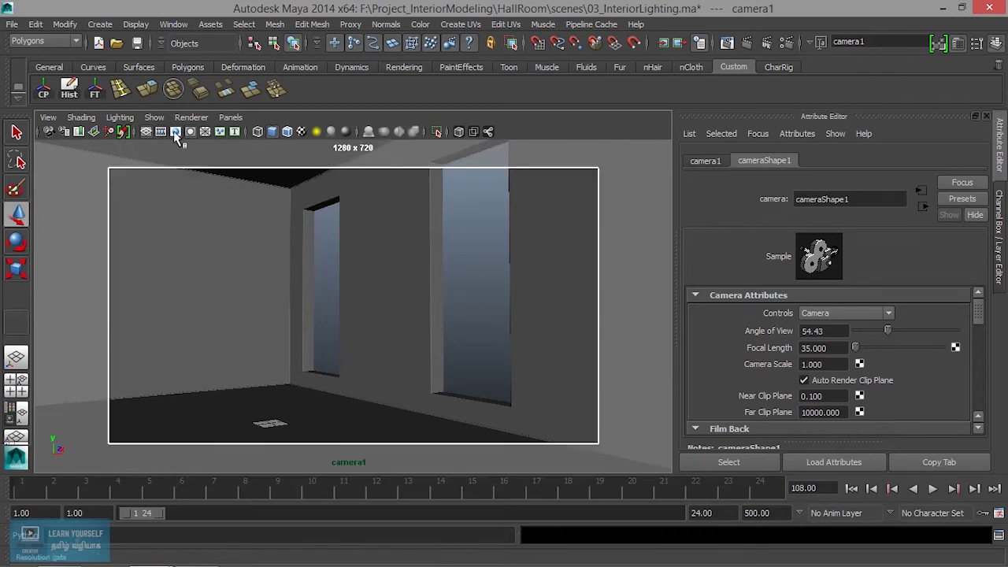
Reframe camera1 on the room corner and both windows, at about X -274, Y 146, Z 420 with rotation -1.8, -36, 0.
alt+middle_drag(333, 315, 444, 344)
alt+right_drag(445, 344, 393, 341)
alt+middle_drag(393, 342, 389, 361)
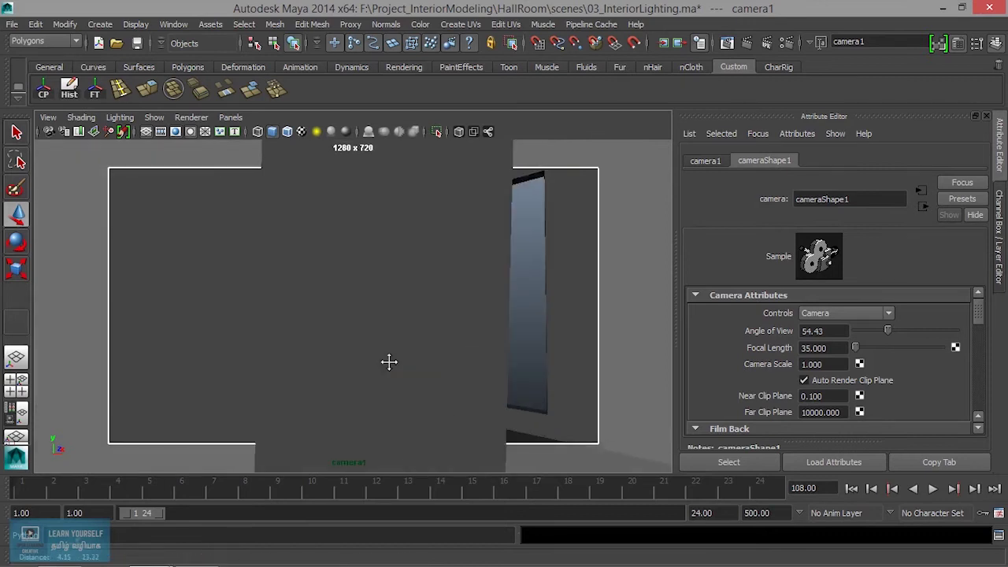
alt+right_drag(390, 362, 391, 365)
alt+middle_drag(392, 365, 392, 368)
alt+drag(392, 368, 393, 373)
alt+middle_drag(393, 373, 394, 369)
alt+right_drag(394, 367, 391, 367)
Make ObjectLayer01 visible and check the furnished room's framing against the resolution gate.
key(ctrl+a)
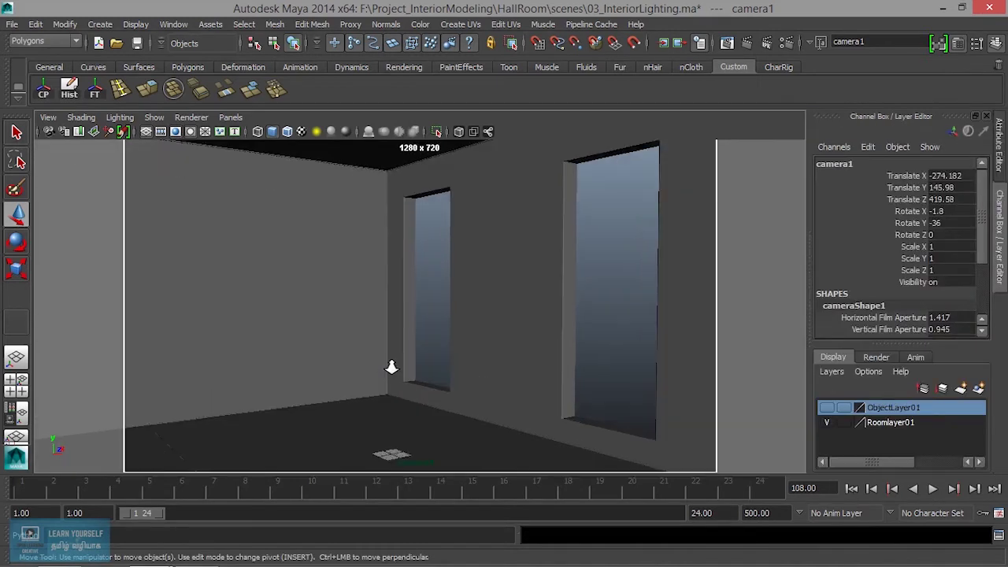
click(829, 408)
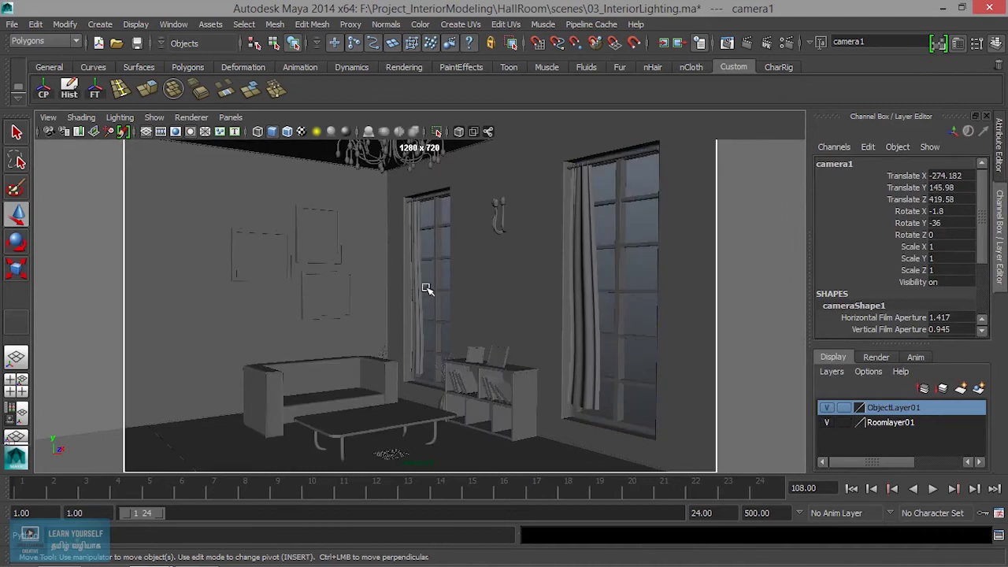
click(175, 132)
click(176, 133)
mouse_move(533, 351)
alt+right_down()
mouse_move(509, 343)
mouse_move(530, 353)
alt+right_up()
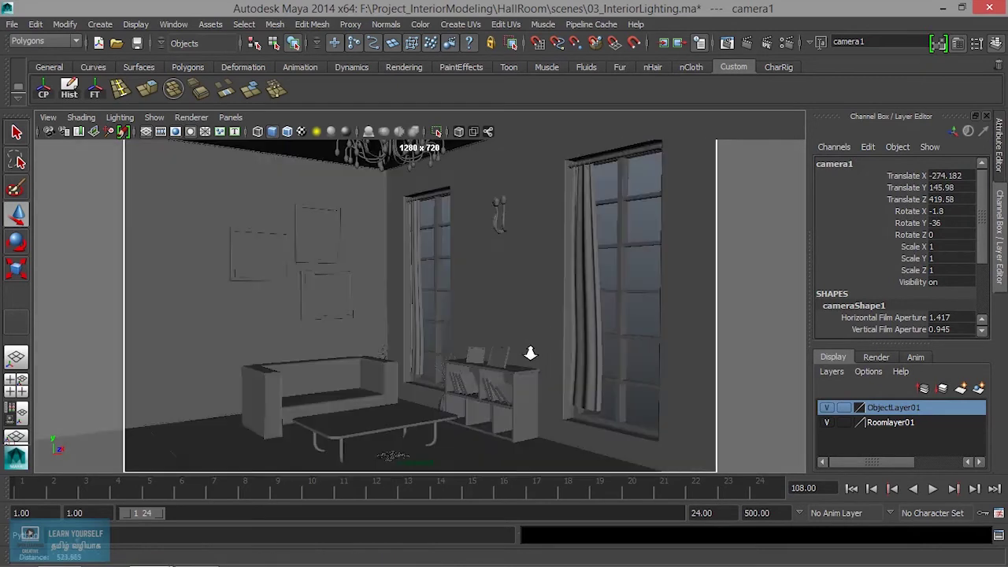
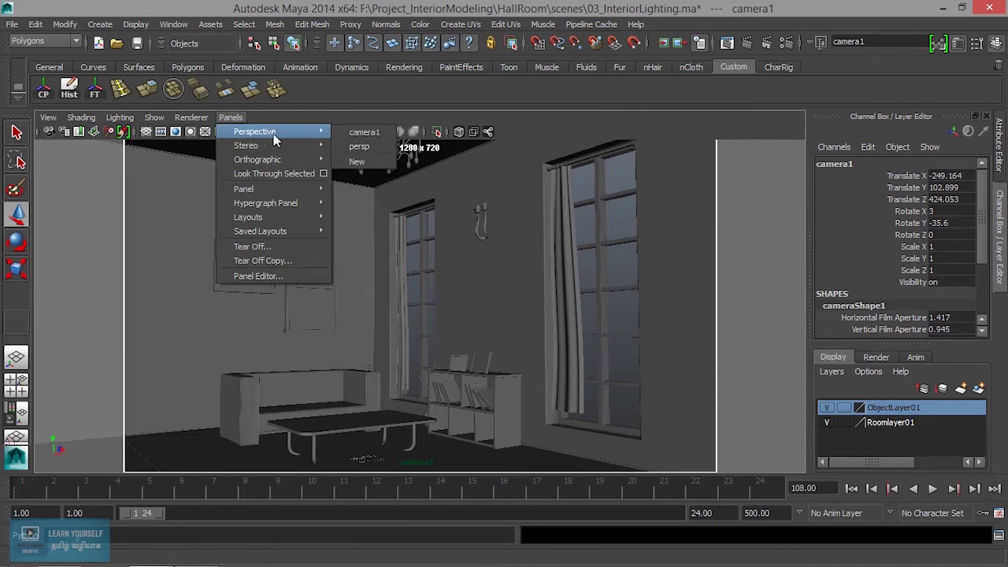
Return the viewport to the persp camera and select the room shell mesh from outside.
click(355, 148)
alt+right_drag(561, 371, 508, 342)
alt+drag(508, 343, 509, 376)
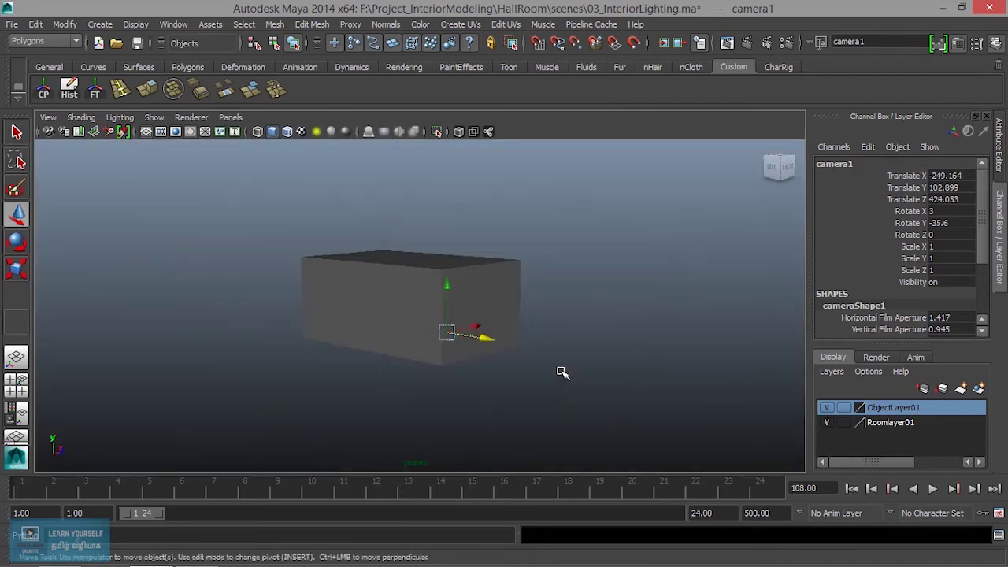
click(486, 309)
alt+right_drag(480, 329, 488, 315)
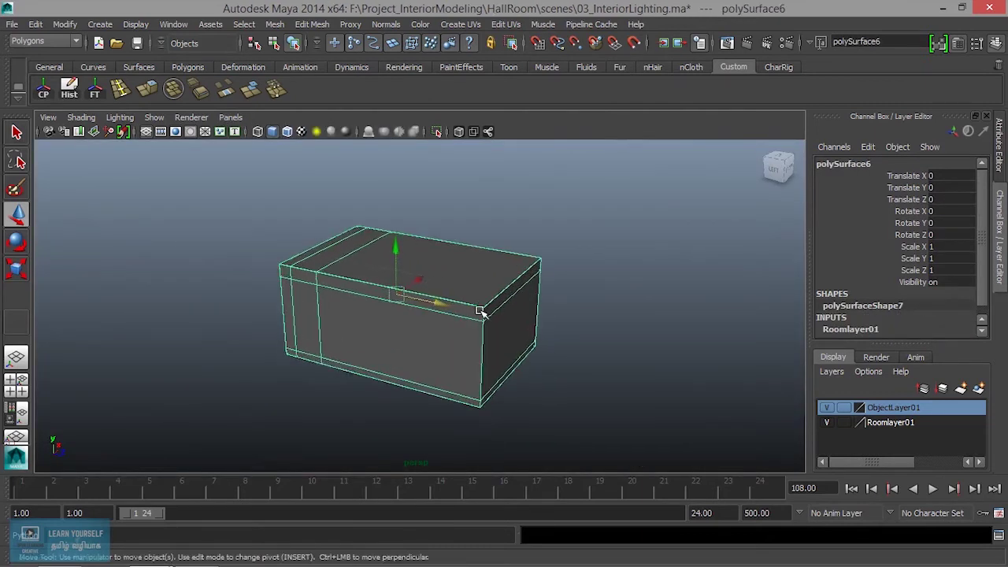
alt+drag(488, 315, 512, 308)
Switch the view to wireframe and select camera1 near the room's end wall to check its location.
key(4)
alt+right_drag(485, 353, 657, 423)
alt+middle_drag(657, 423, 552, 316)
alt+right_drag(552, 316, 544, 297)
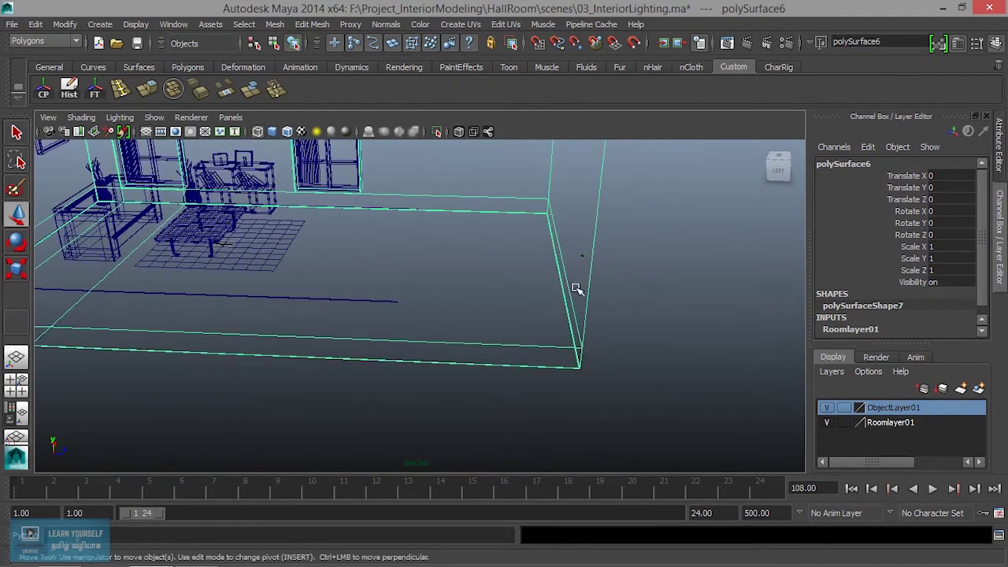
scroll(574, 289, down, 3)
mouse_move(462, 308)
alt+middle_down()
mouse_move(459, 354)
mouse_move(452, 310)
alt+middle_up()
alt+right_drag(426, 280, 635, 263)
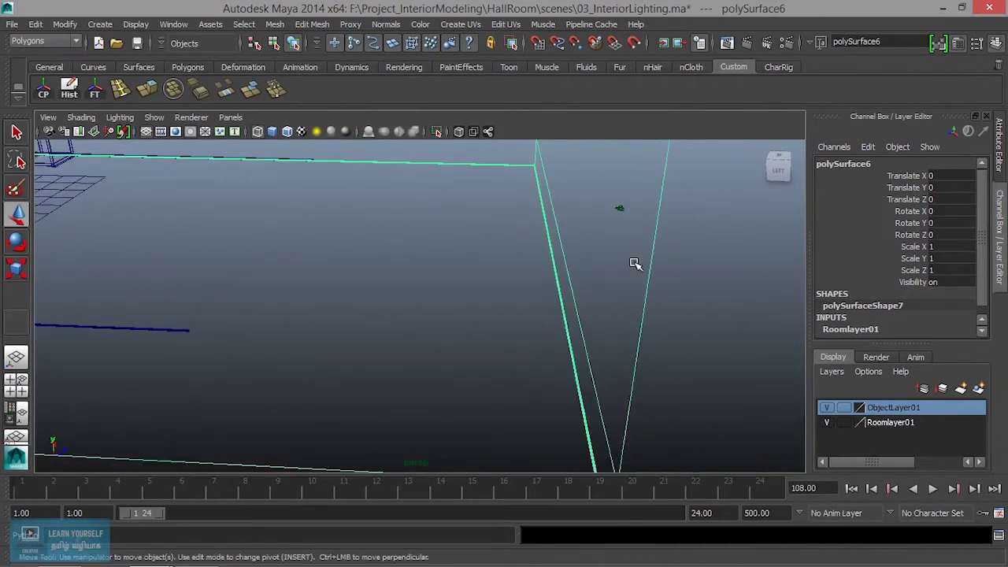
click(620, 211)
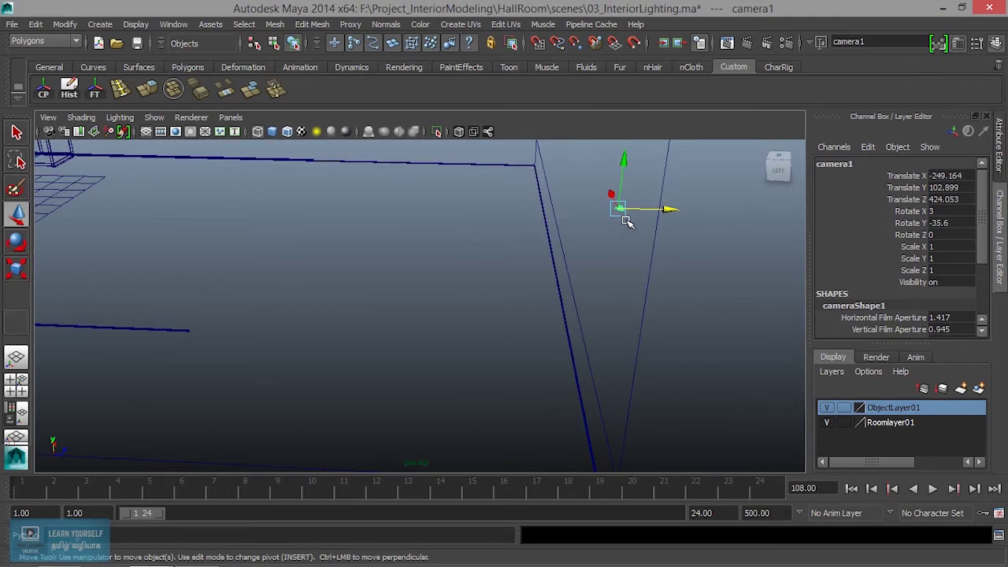
Reselect the room shell mesh in wireframe with the whole room and its end wall in view.
scroll(556, 270, down, 5)
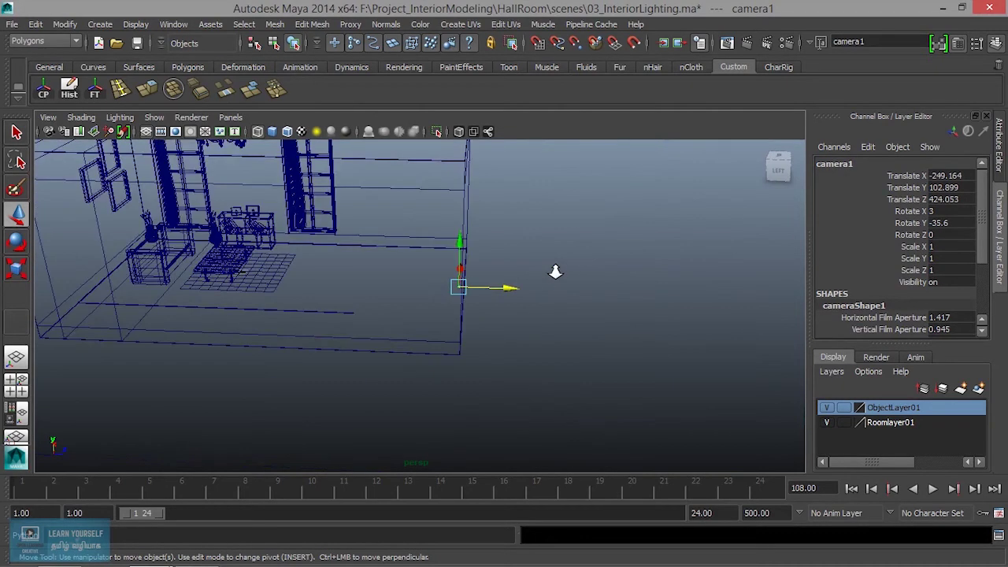
click(465, 173)
alt+middle_drag(471, 237, 510, 295)
alt+right_drag(510, 294, 437, 280)
alt+drag(437, 280, 455, 234)
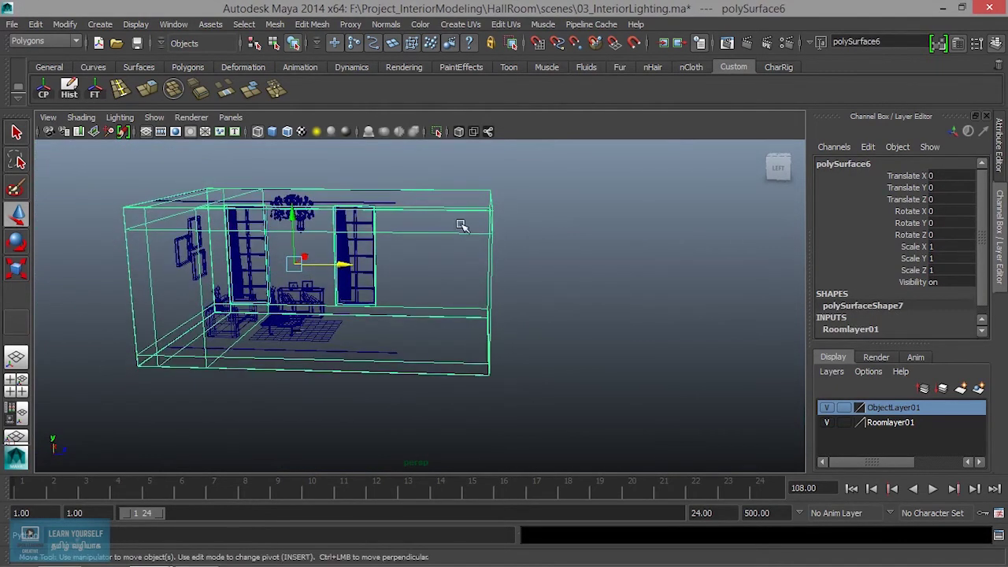
Select the room shell's end-wall vertices on the side opposite the sofa and bring them into view from above.
right_drag(461, 207, 404, 208)
drag(430, 213, 579, 401)
drag(536, 276, 498, 389)
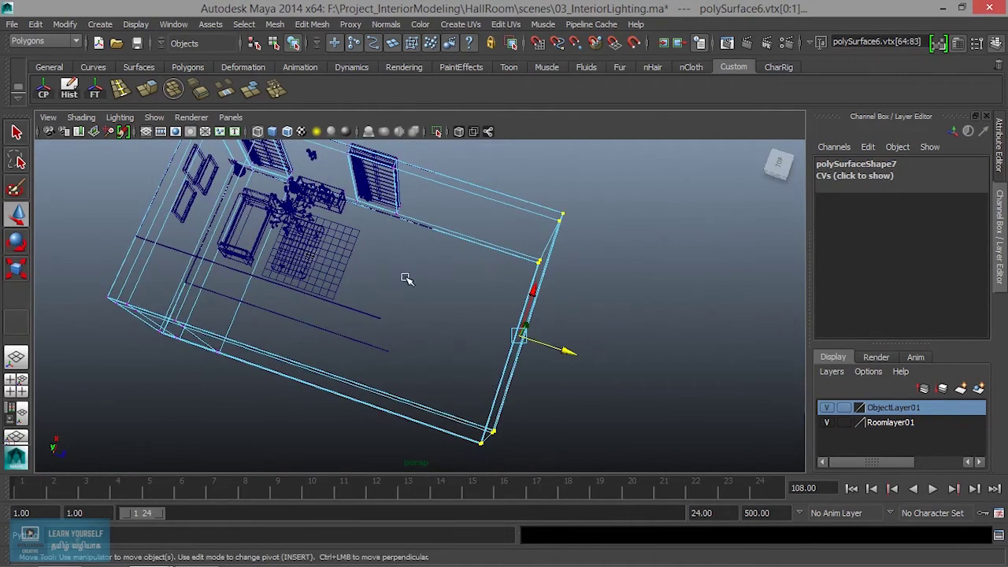
Look through camera1, roughly reframe the furnished corner and switch the display to smooth shading.
click(230, 116)
mouse_move(255, 131)
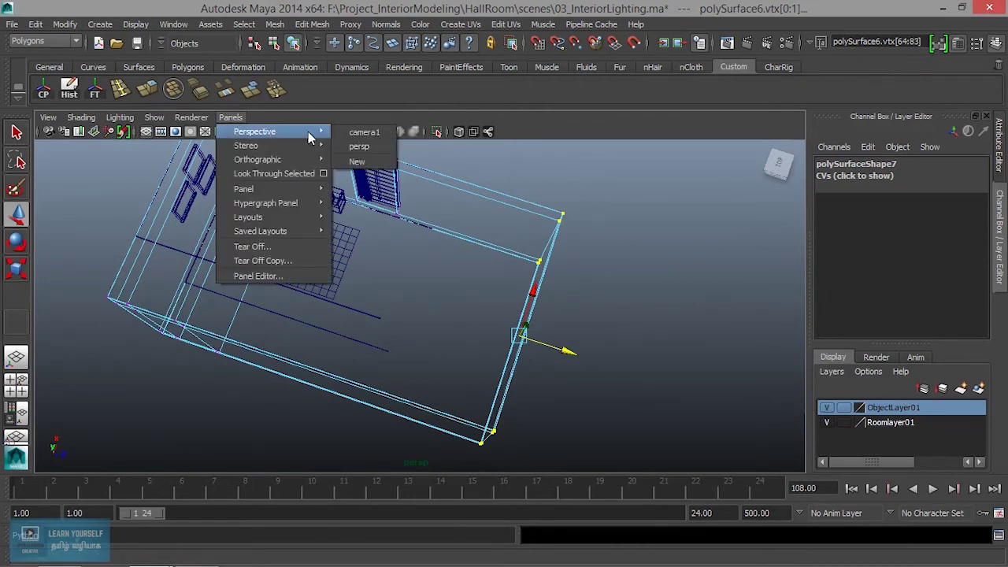
click(361, 130)
mouse_move(349, 266)
alt+right_down()
mouse_move(321, 256)
mouse_move(367, 273)
alt+right_up()
alt+middle_drag(367, 272, 315, 259)
key(5)
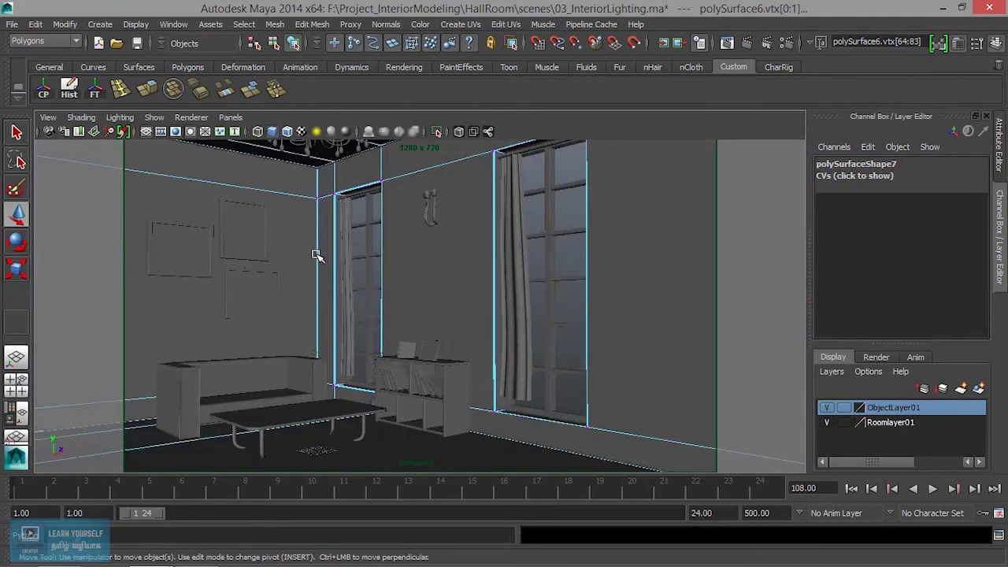
Refine camera1's framing so the sofa, table, bookshelf and both windows sit inside the resolution gate.
alt+middle_drag(349, 282, 361, 280)
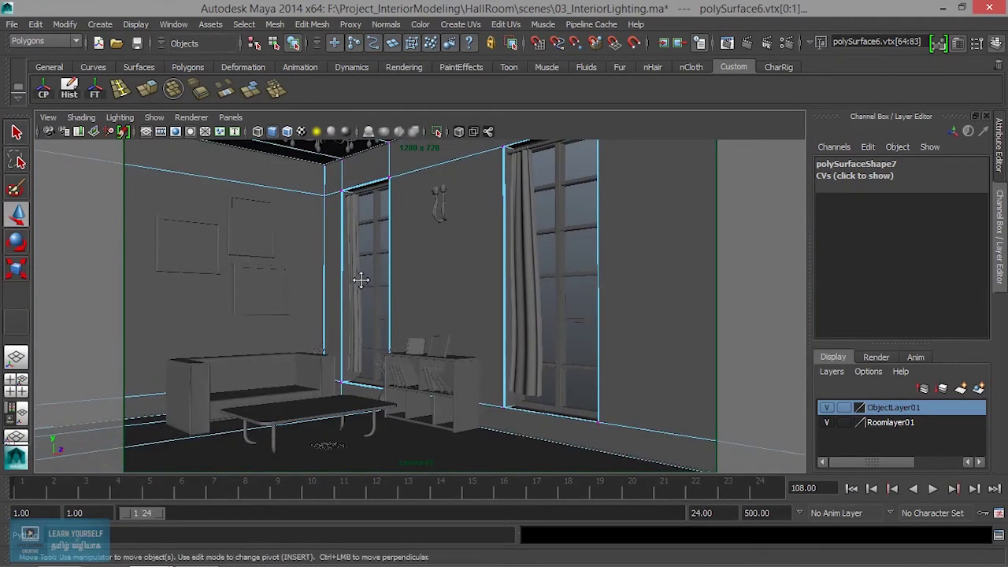
alt+drag(397, 279, 391, 275)
alt+middle_drag(391, 274, 400, 291)
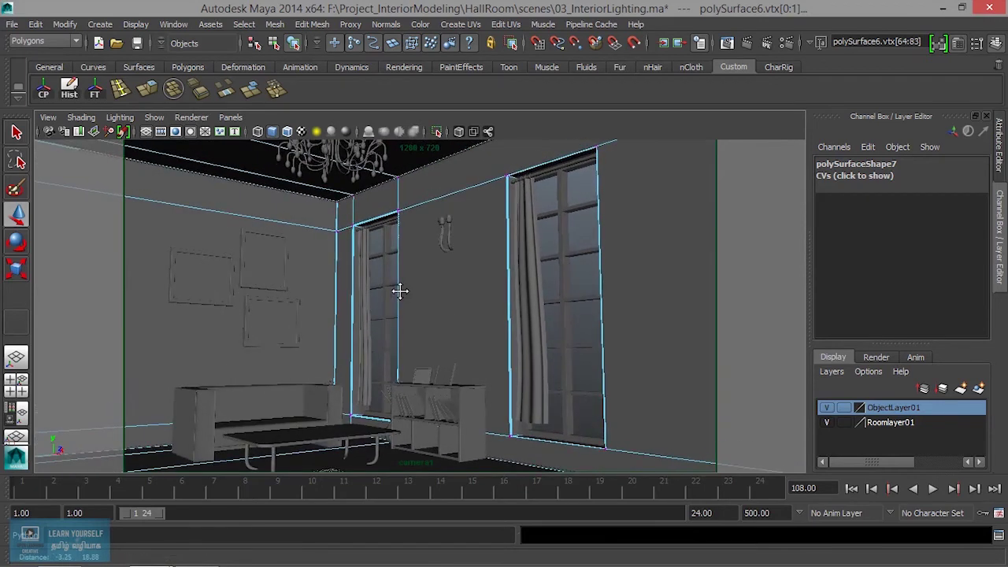
alt+middle_drag(400, 292, 404, 280)
alt+drag(392, 273, 390, 276)
alt+middle_drag(389, 278, 397, 257)
alt+drag(394, 263, 390, 267)
alt+middle_drag(390, 268, 391, 284)
alt+drag(392, 284, 395, 287)
alt+middle_drag(396, 284, 406, 276)
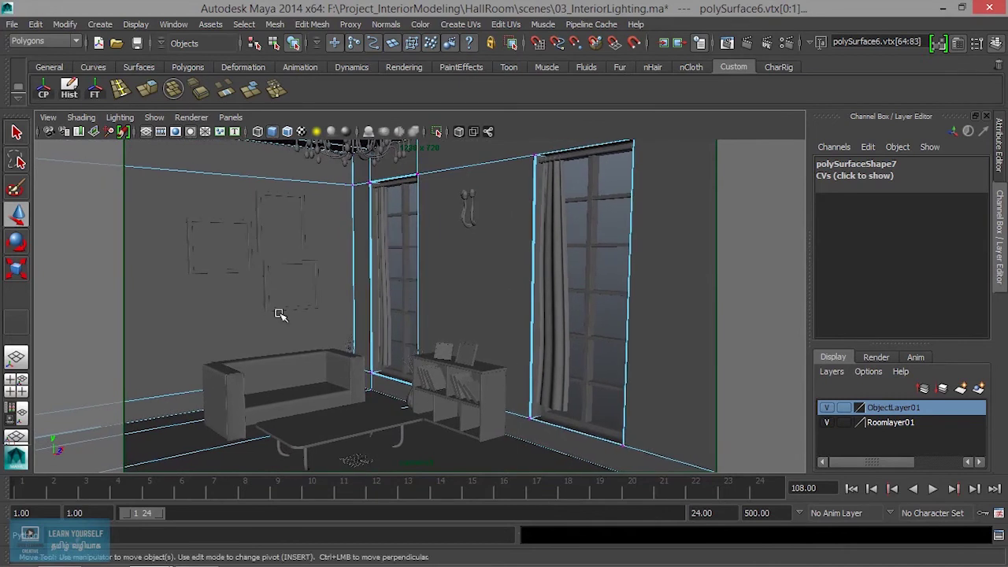
alt+middle_drag(395, 388, 377, 386)
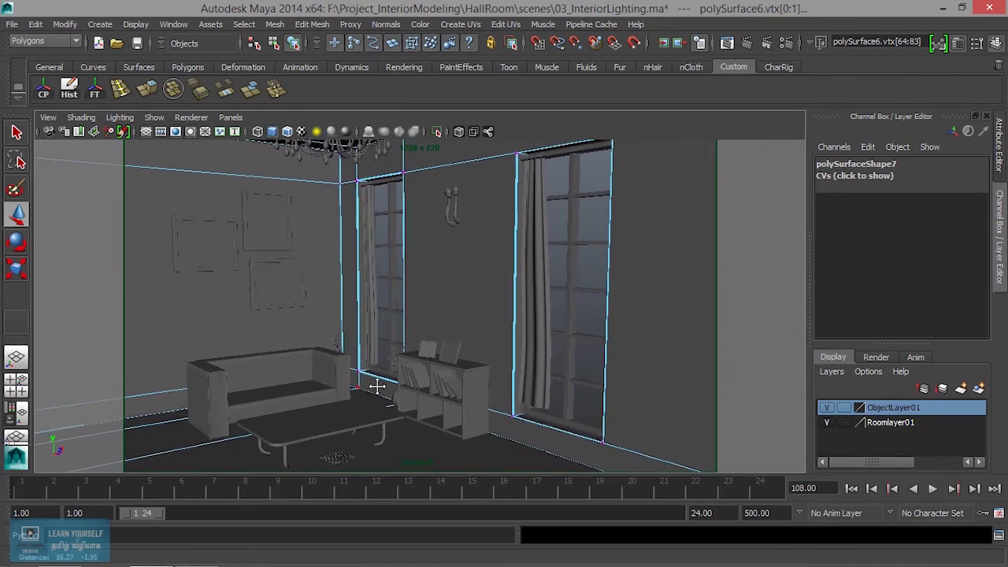
Check the resolution gate and fine-tune camera1's angle in a maximized viewport, bringing more of the chandelier into frame.
click(178, 134)
click(177, 133)
key(ctrl+space)
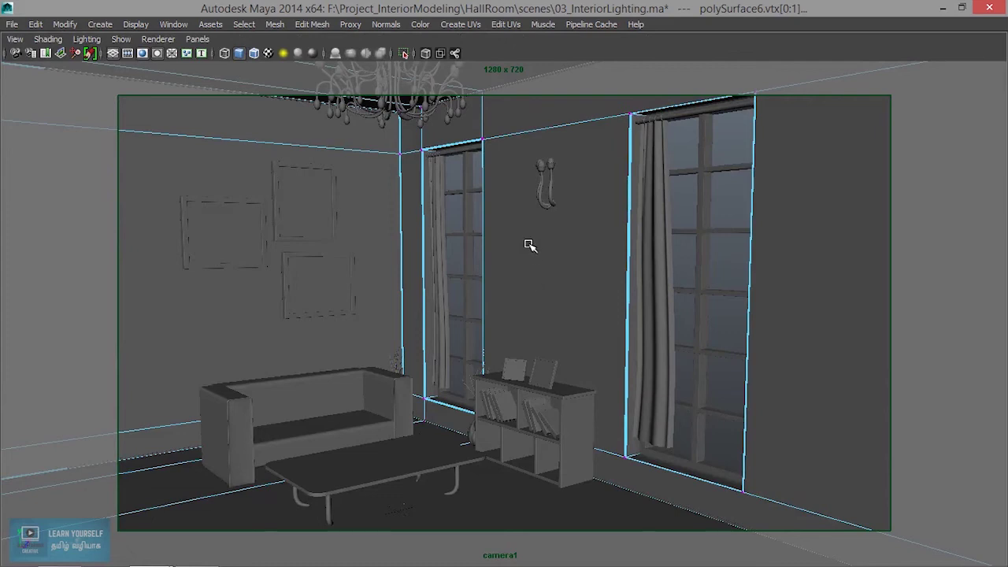
alt+middle_drag(527, 245, 522, 254)
alt+drag(521, 257, 521, 258)
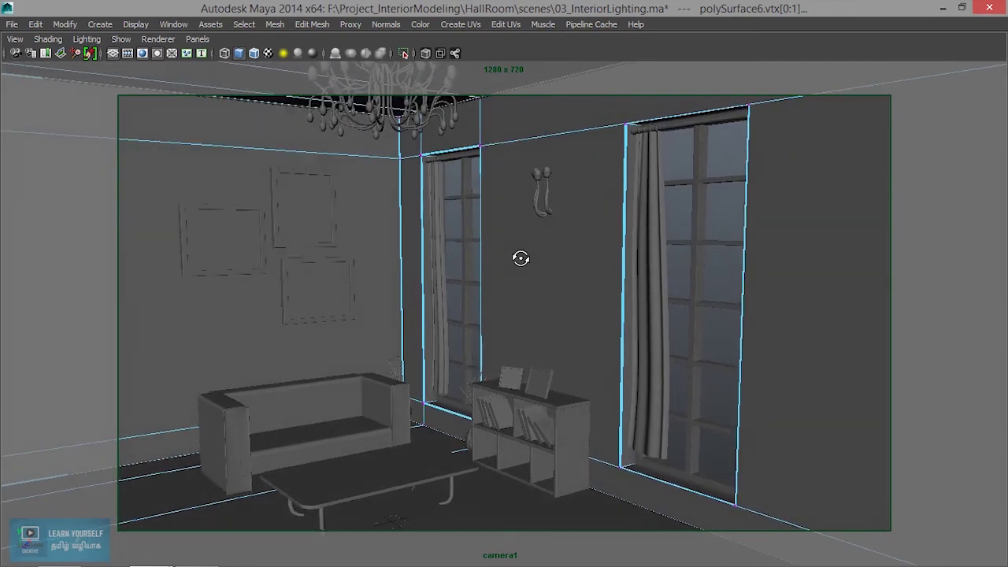
alt+middle_drag(520, 257, 521, 260)
alt+drag(520, 261, 484, 276)
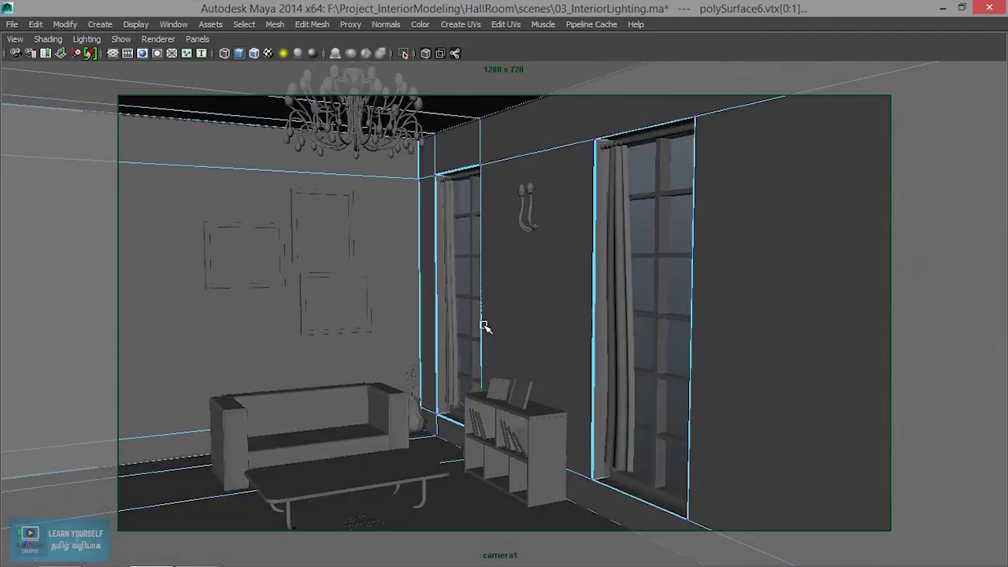
Restore the full interface and render the camera1 view with mental ray.
key(ctrl+space)
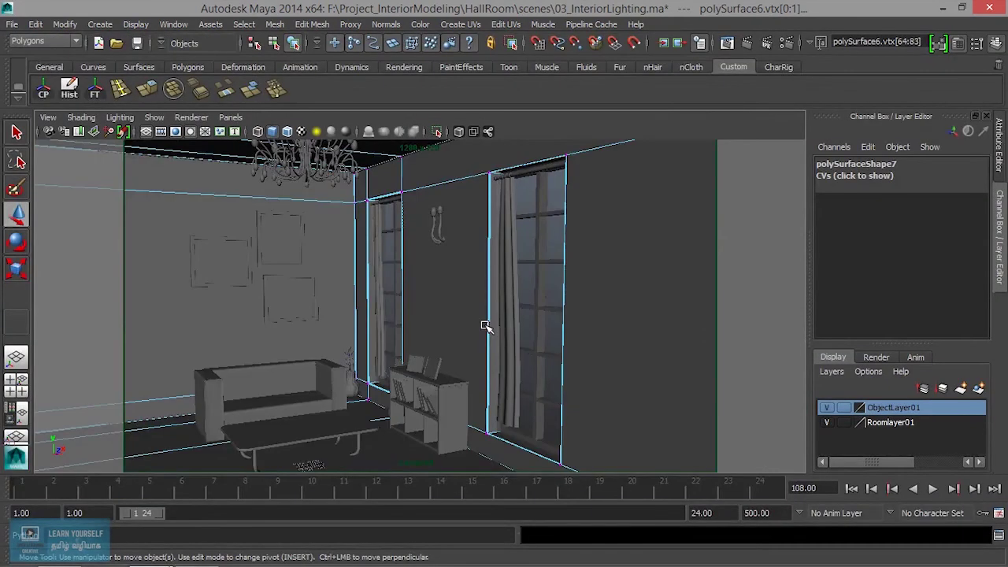
click(726, 43)
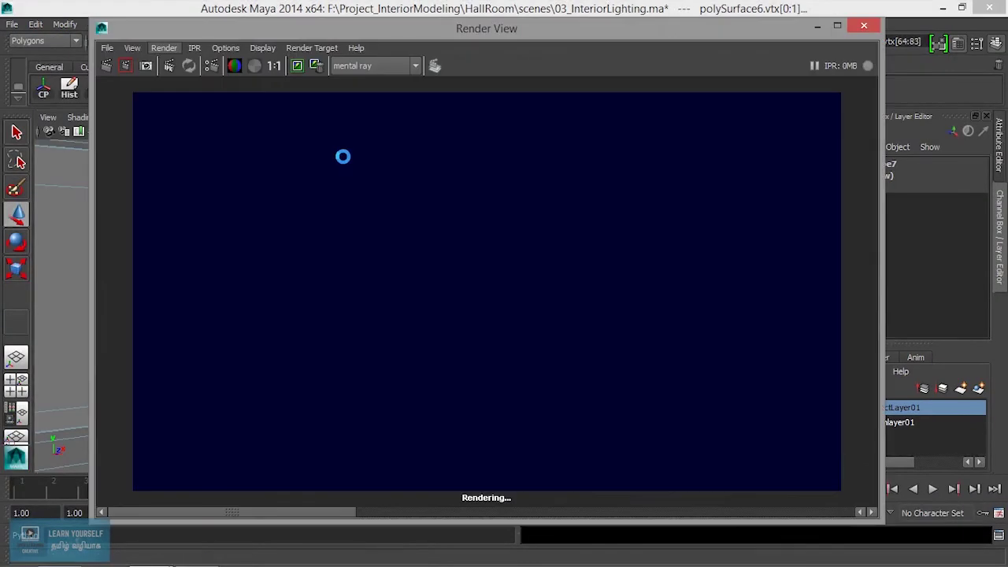